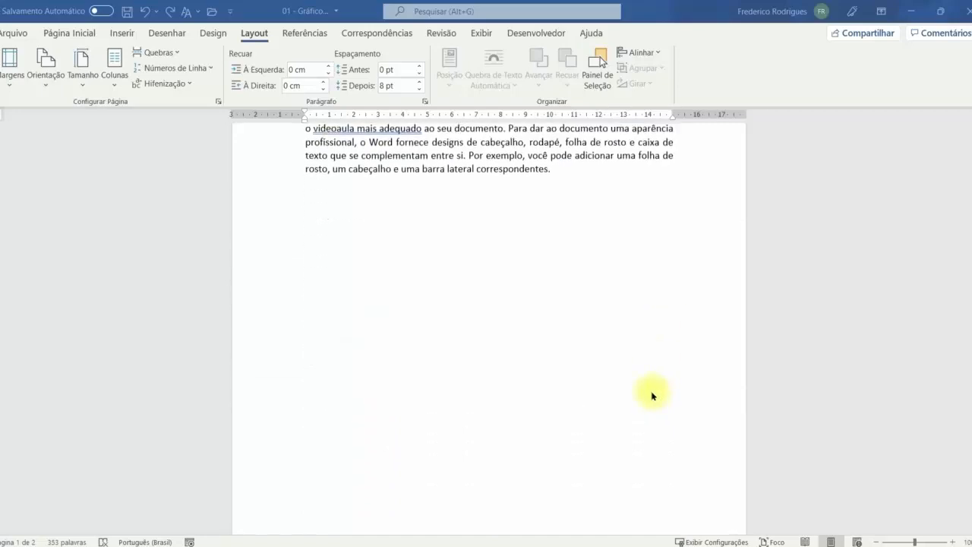
{"action": "scroll", "coordinate": [651, 392], "scroll_direction": "up", "scroll_amount": 15}
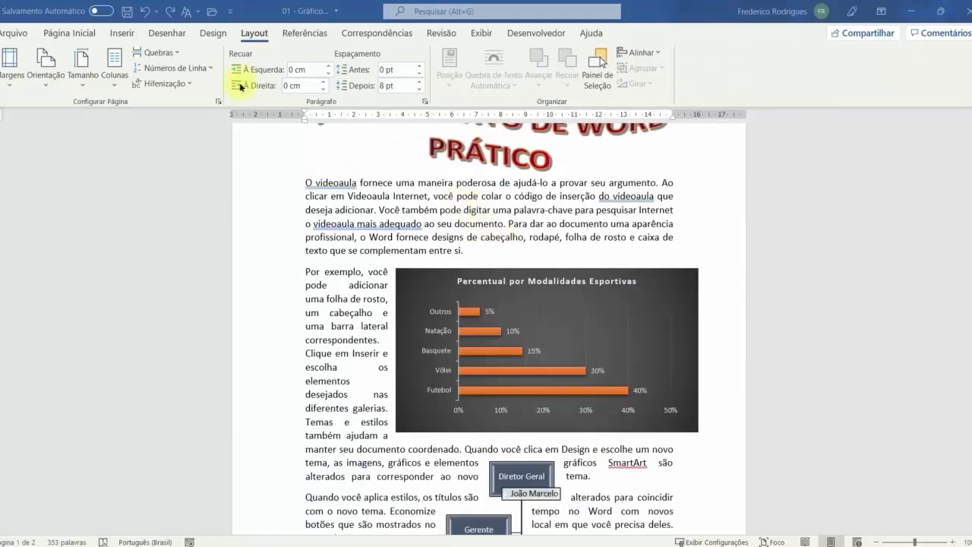
{"action": "left_click", "coordinate": [77, 32]}
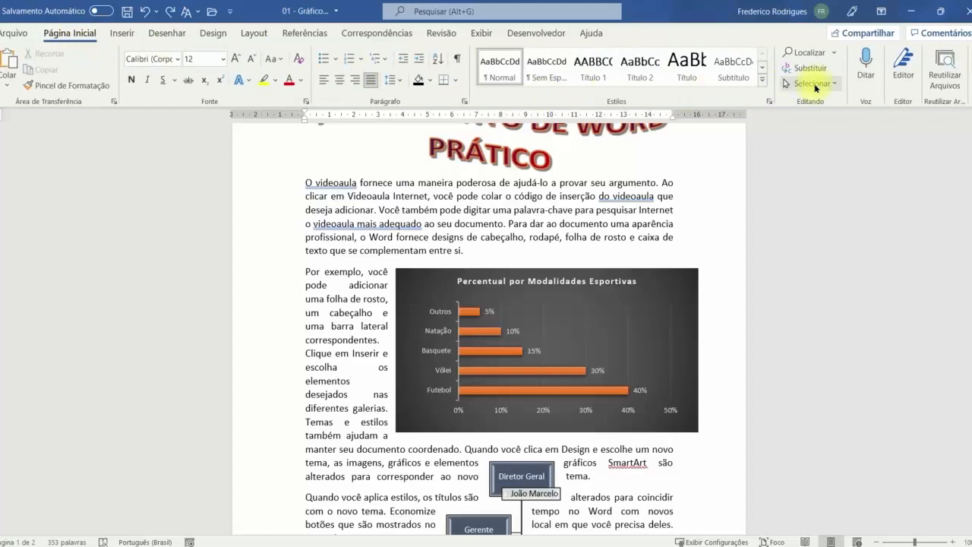
{"action": "key", "text": "ctrl+1"}
{"action": "left_click_drag", "start_coordinate": [781, 52], "coordinate": [702, 95]}
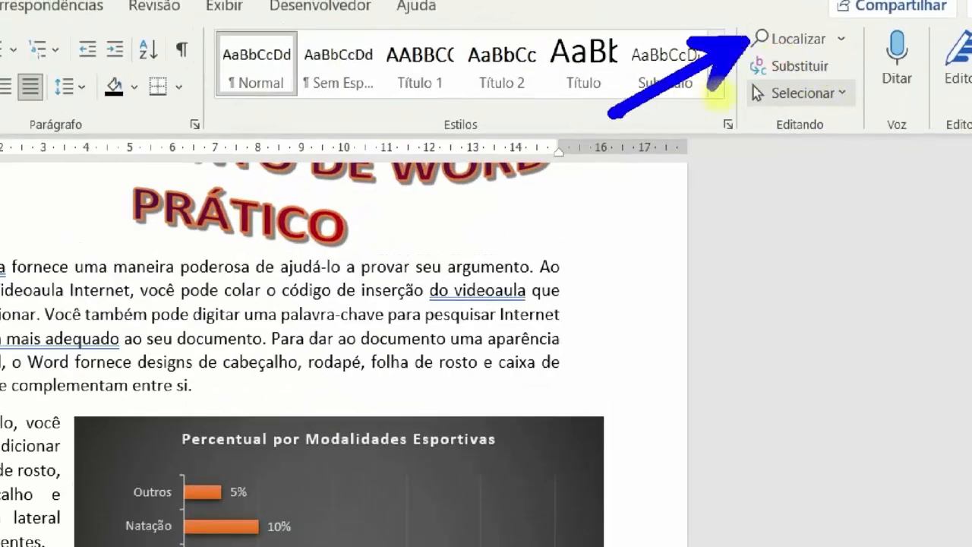
{"action": "key", "text": "Escape"}
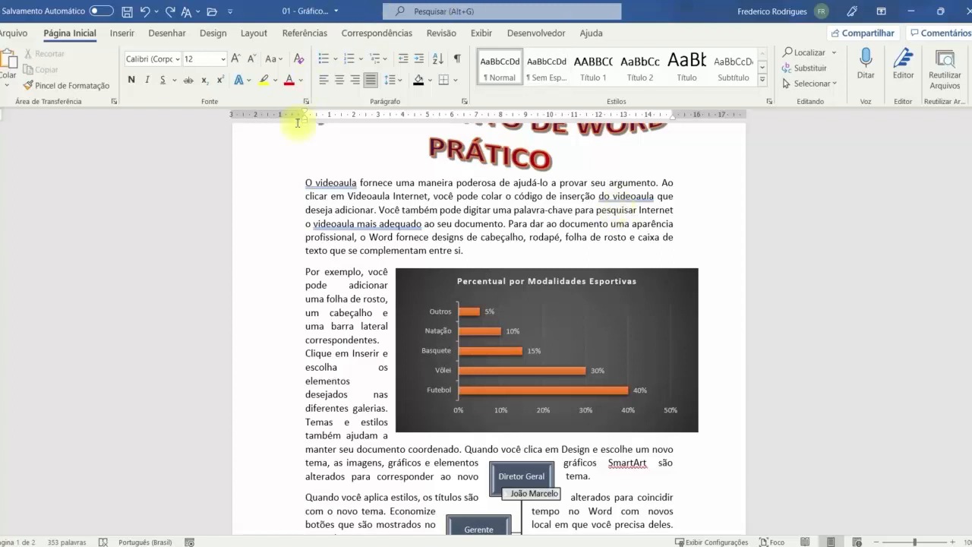
- Select the document's last paragraph, starting "Ao clicar em Videoaula Internet", and apply a Capitular drop cap to it
{"action": "scroll", "coordinate": [318, 217], "scroll_direction": "down", "scroll_amount": 2}
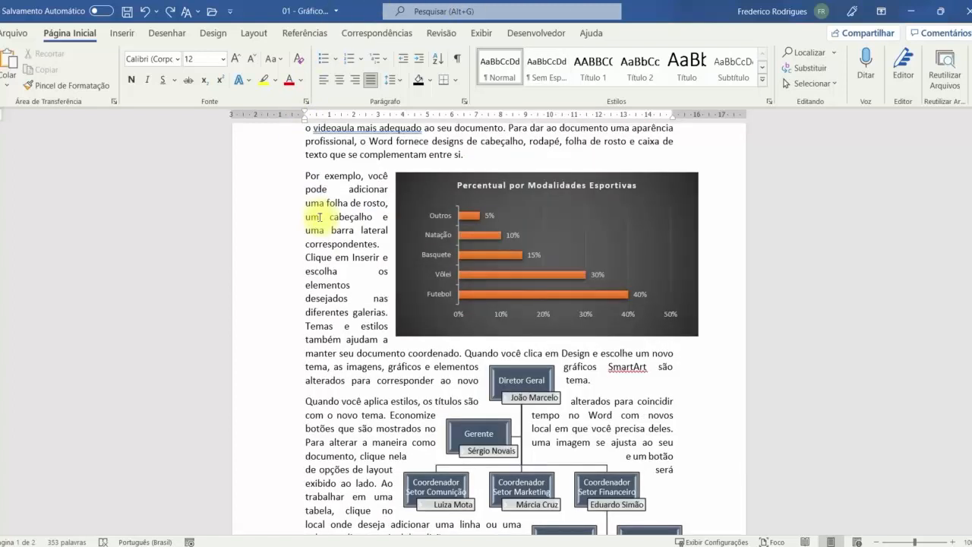
{"action": "scroll", "coordinate": [319, 217], "scroll_direction": "up", "scroll_amount": 3}
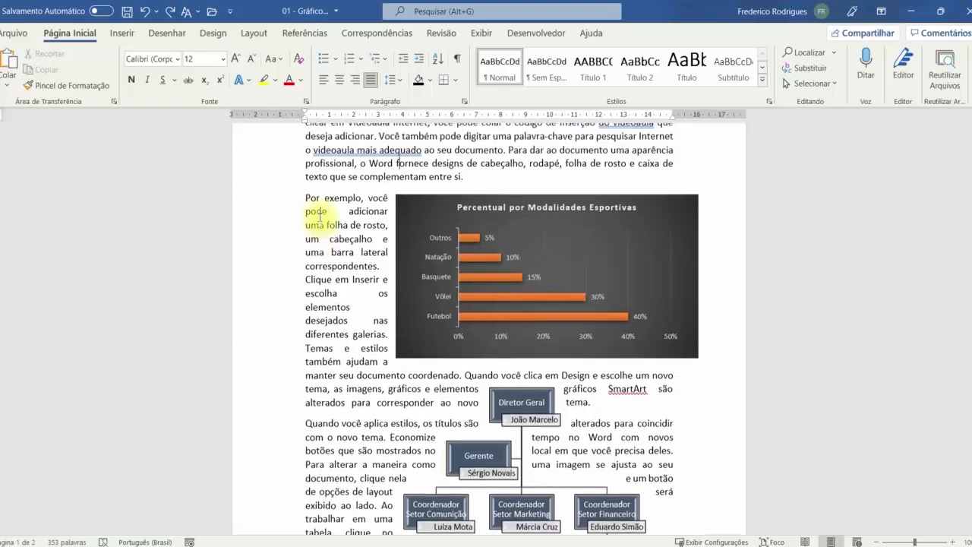
{"action": "scroll", "coordinate": [412, 213], "scroll_direction": "down", "scroll_amount": 8}
{"action": "scroll", "coordinate": [410, 228], "scroll_direction": "down", "scroll_amount": 5}
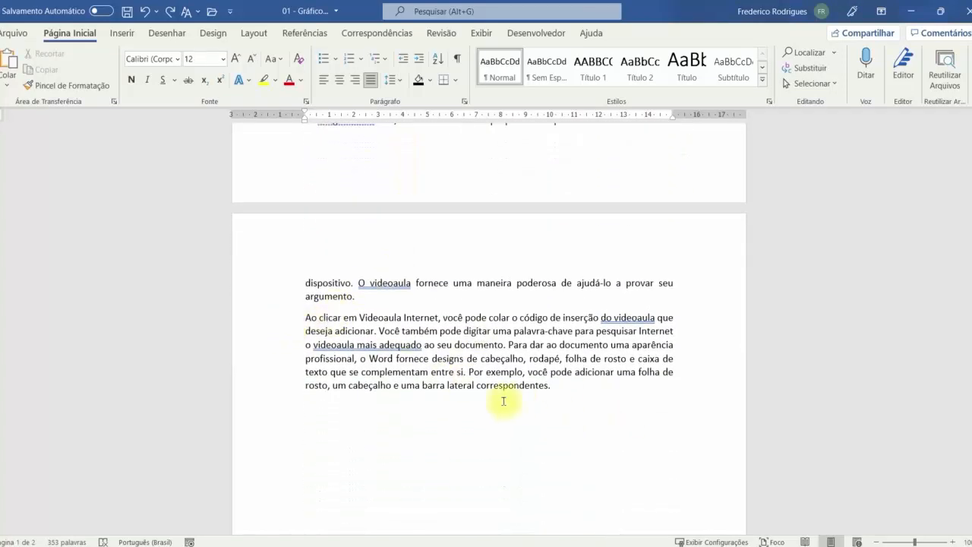
{"action": "double_click", "coordinate": [273, 347]}
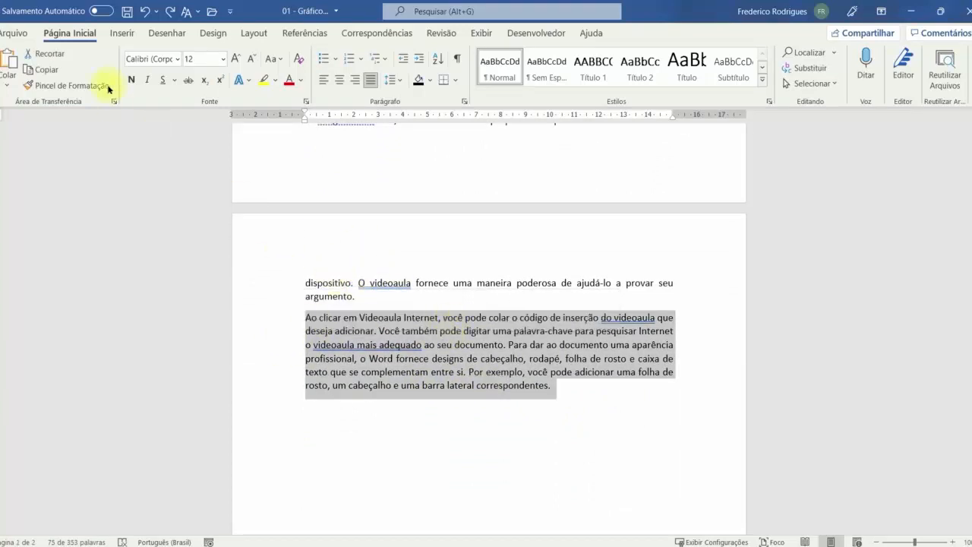
{"action": "left_click", "coordinate": [120, 33]}
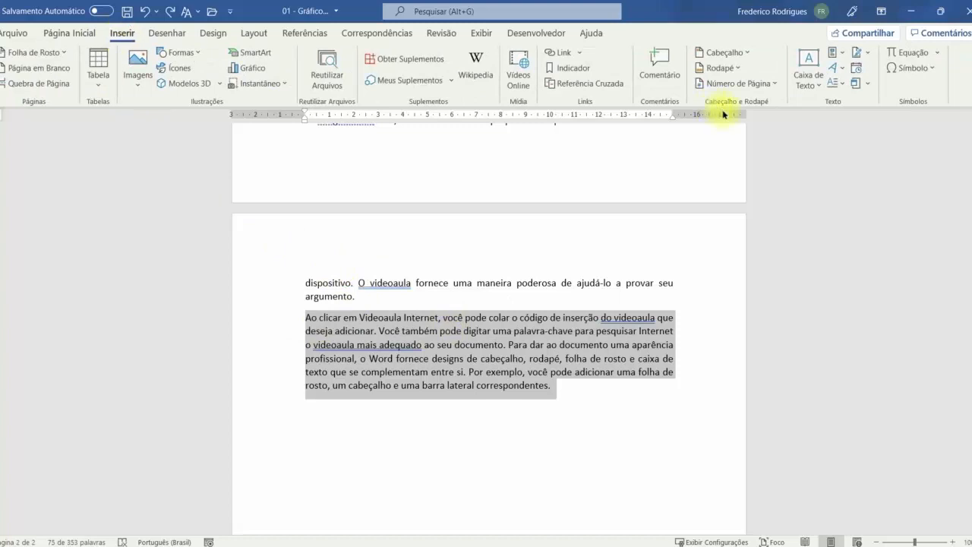
{"action": "left_click", "coordinate": [840, 83]}
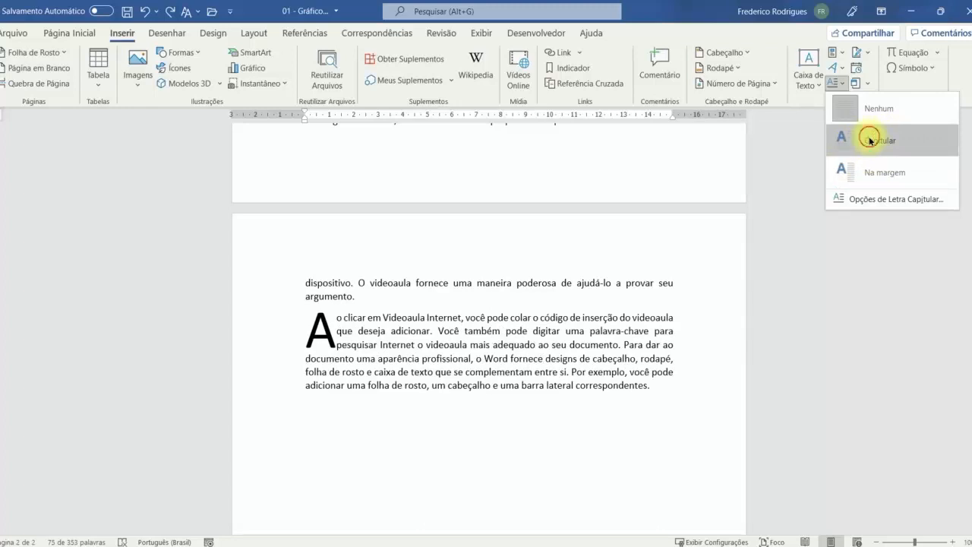
{"action": "left_click", "coordinate": [870, 141]}
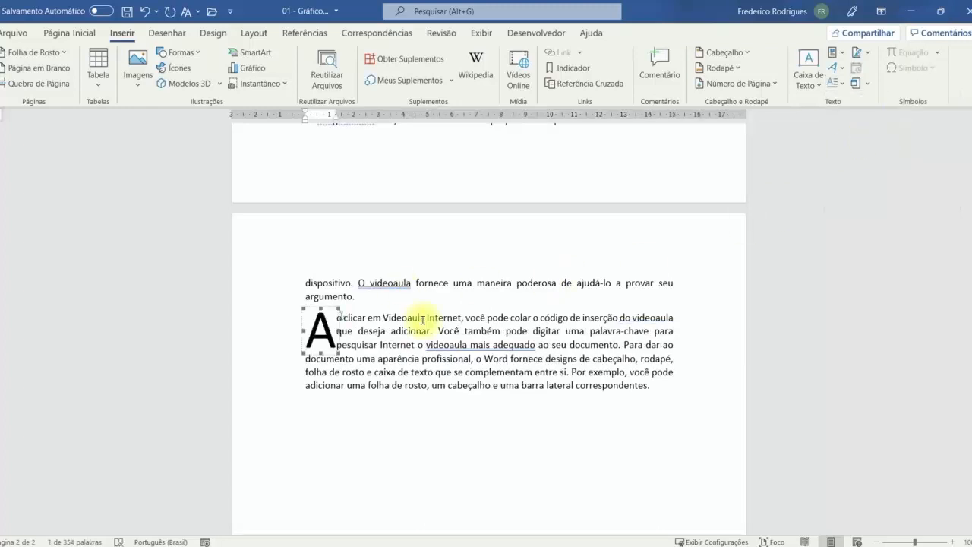
- Set the font of the last paragraph's drop cap to Arial Black in the drop cap options
{"action": "left_click", "coordinate": [840, 87]}
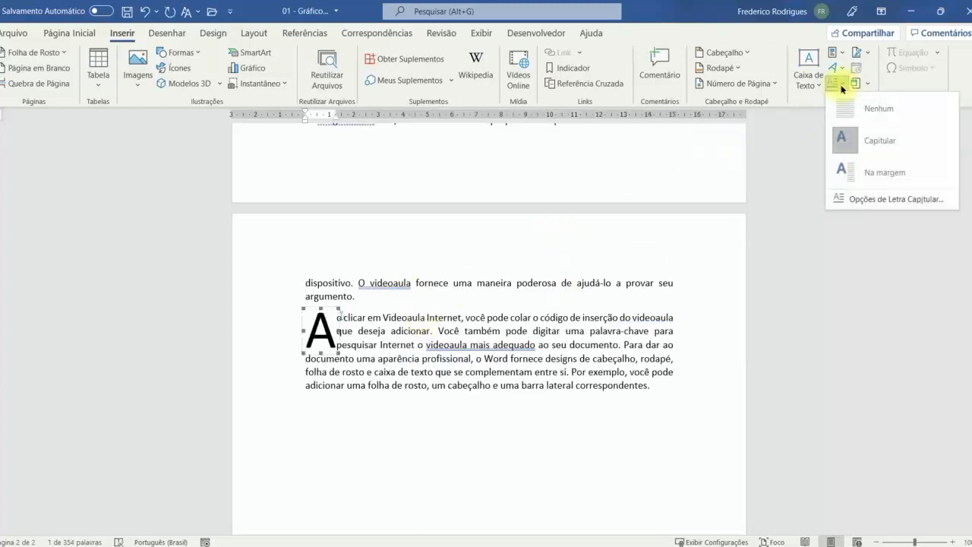
{"action": "left_click", "coordinate": [858, 200]}
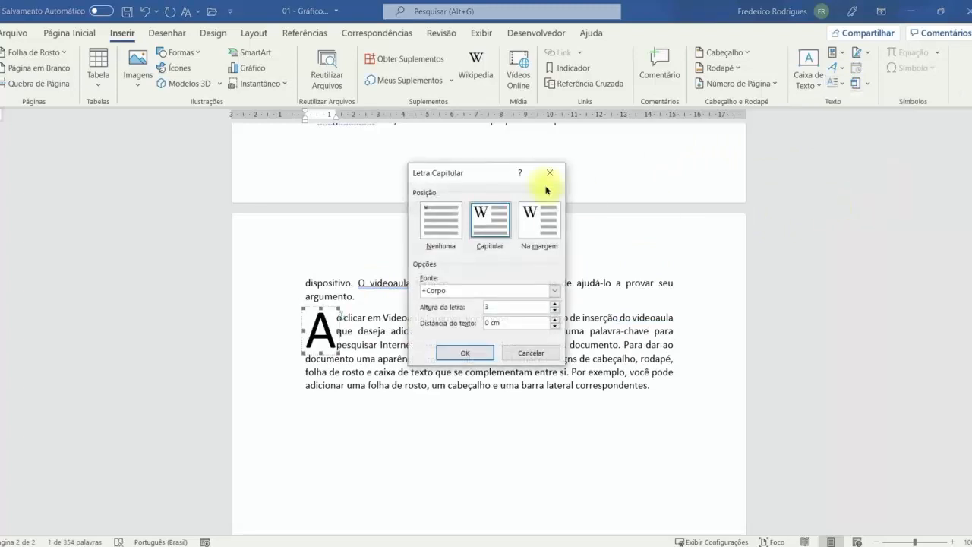
{"action": "left_click_drag", "start_coordinate": [486, 169], "coordinate": [630, 93]}
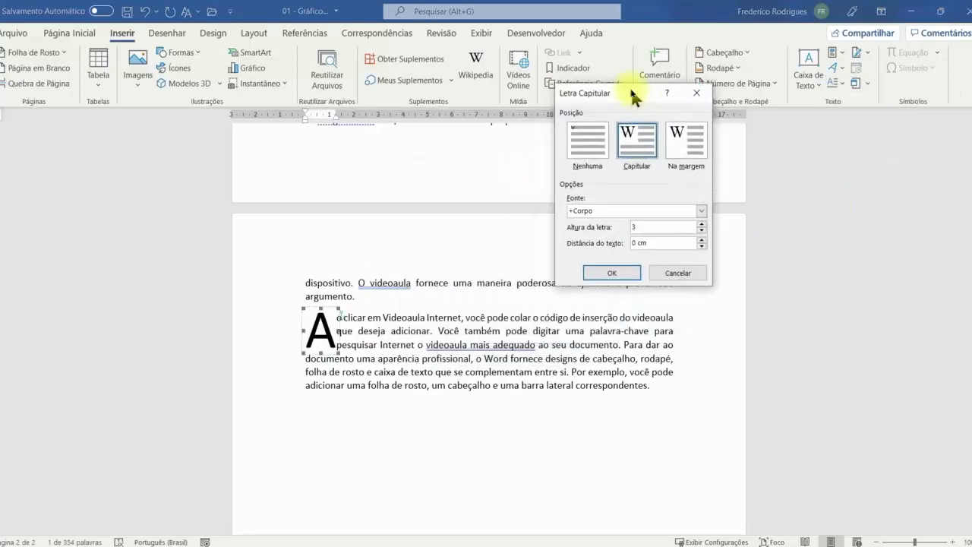
{"action": "left_click", "coordinate": [700, 211]}
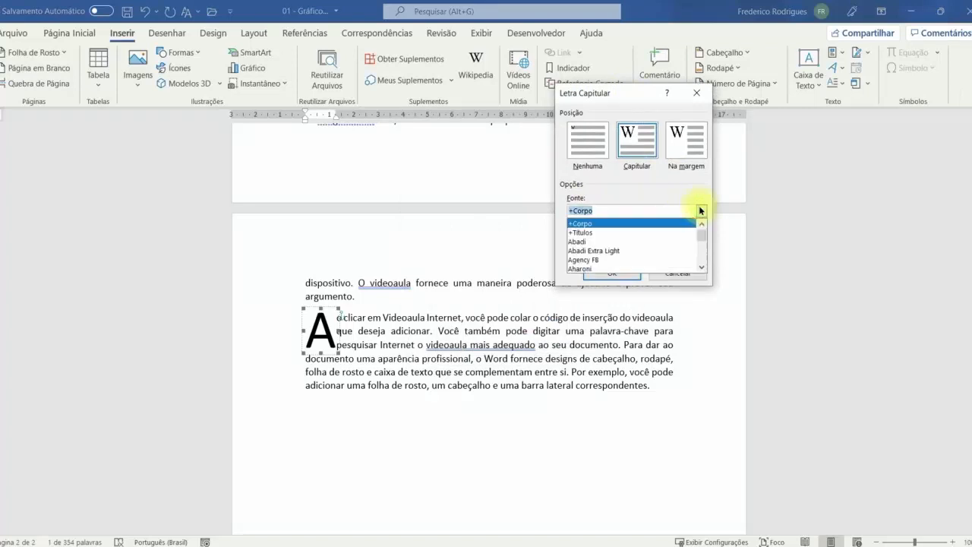
{"action": "left_click", "coordinate": [702, 268]}
{"action": "left_click", "coordinate": [703, 268]}
{"action": "left_click", "coordinate": [703, 268]}
{"action": "left_click", "coordinate": [703, 268]}
{"action": "left_click", "coordinate": [703, 268]}
{"action": "left_click", "coordinate": [703, 268]}
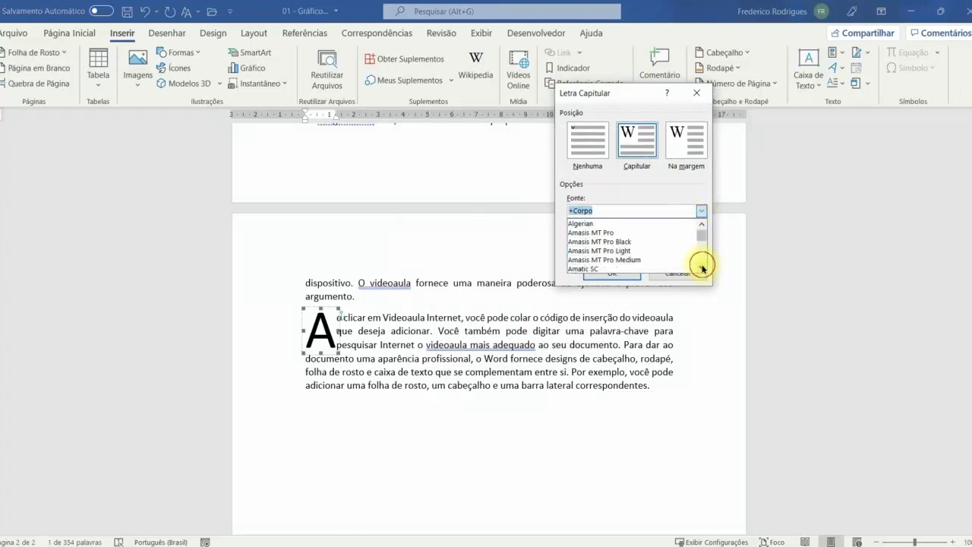
{"action": "left_click", "coordinate": [702, 268]}
{"action": "left_click", "coordinate": [703, 268]}
{"action": "left_click", "coordinate": [702, 268]}
{"action": "left_click", "coordinate": [703, 268]}
{"action": "left_click", "coordinate": [702, 268]}
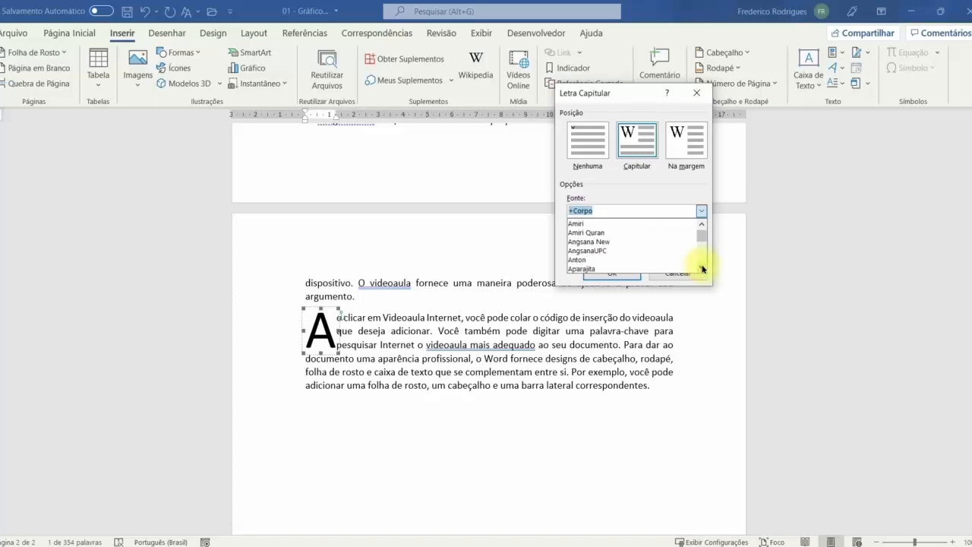
{"action": "type", "text": "a"}
{"action": "type", "text": "rial"}
{"action": "left_click", "coordinate": [574, 231]}
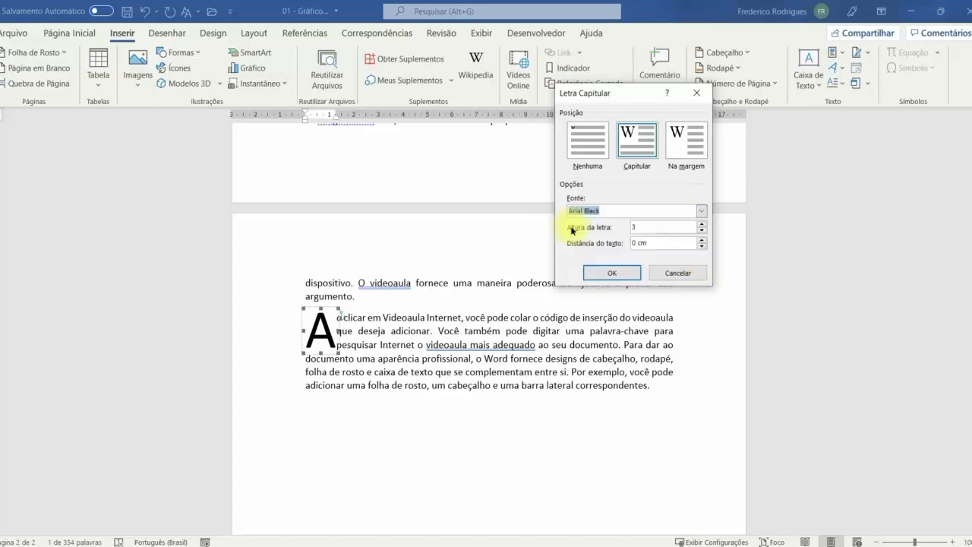
{"action": "key", "text": "Return"}
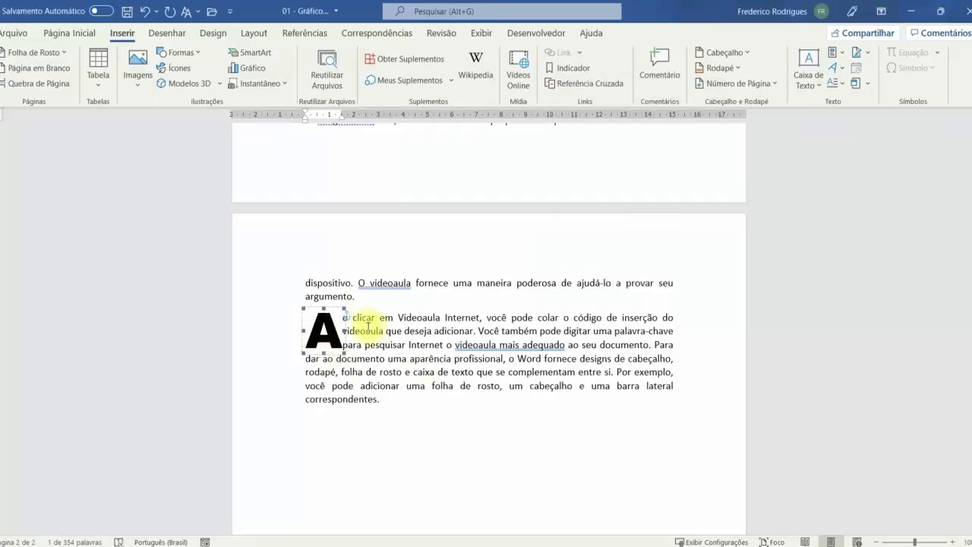
- Set the height of the drop cap letter A to 10 lines
{"action": "left_click", "coordinate": [843, 88]}
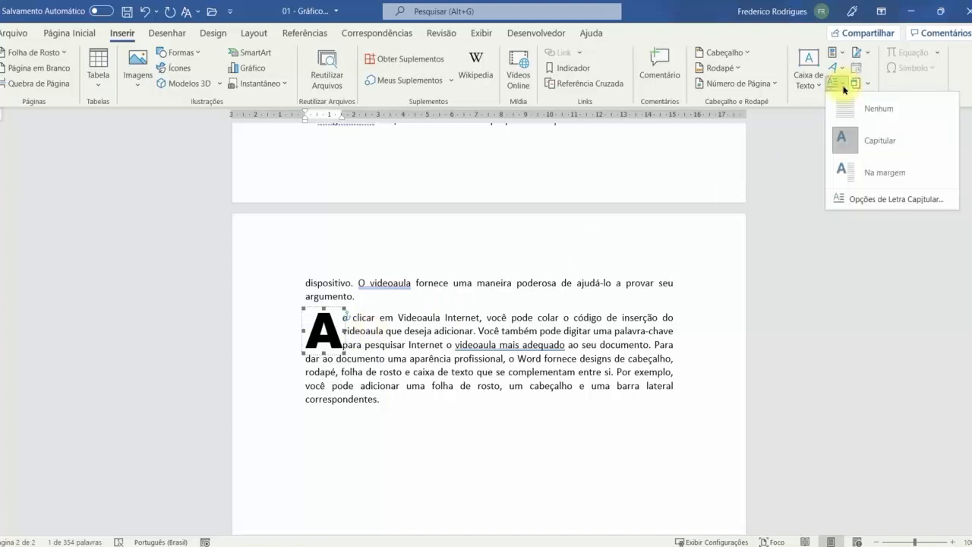
{"action": "left_click", "coordinate": [862, 201]}
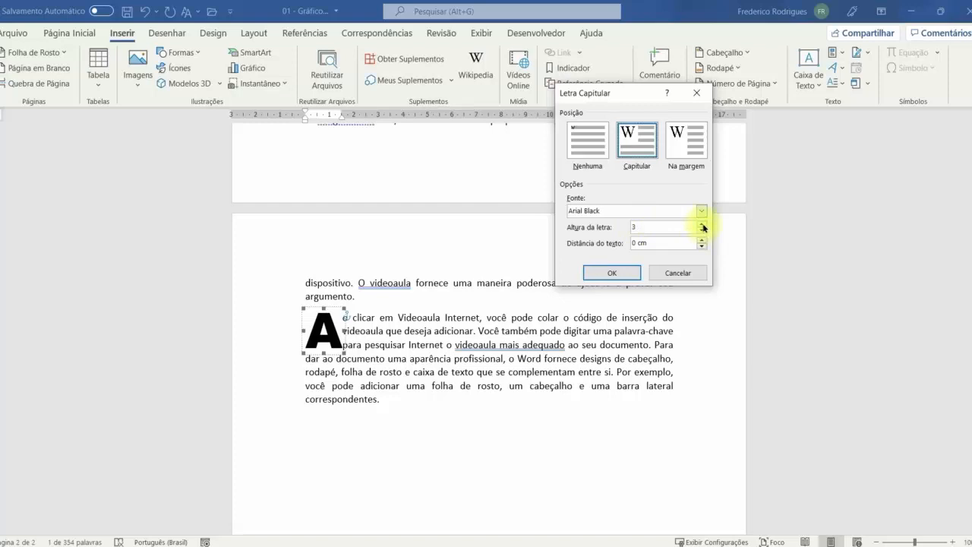
{"action": "left_click", "coordinate": [703, 224]}
{"action": "left_click", "coordinate": [612, 273]}
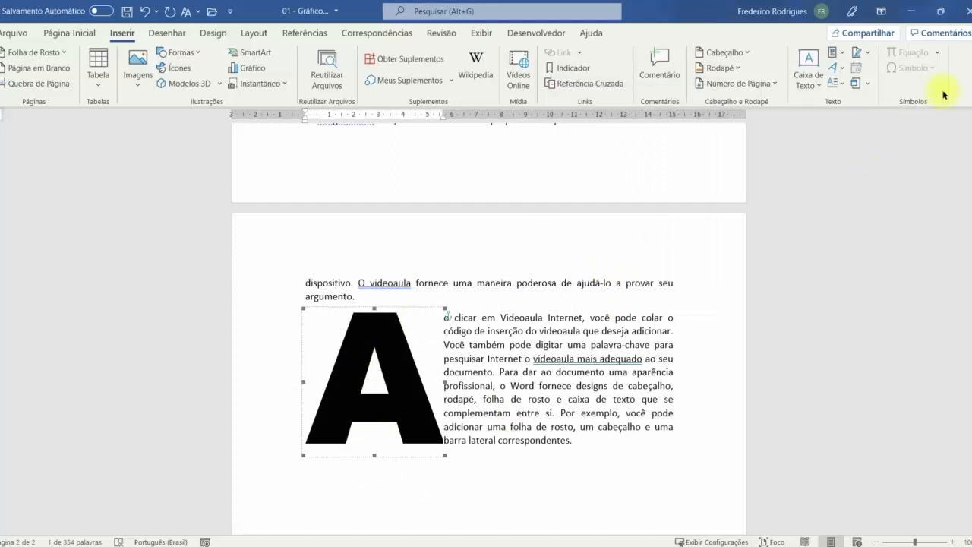
- Set the height of the drop cap letter A to 5 lines
{"action": "left_click", "coordinate": [845, 82]}
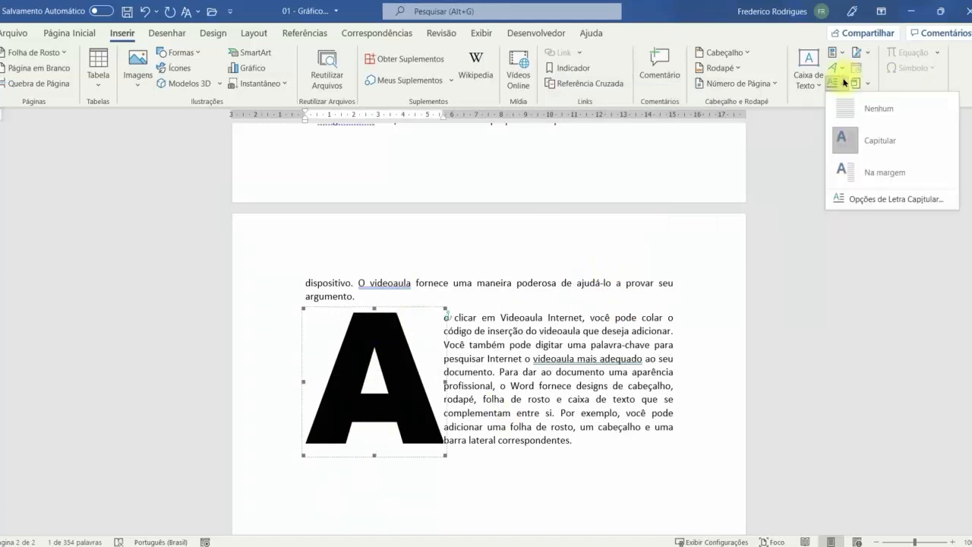
{"action": "left_click", "coordinate": [843, 200]}
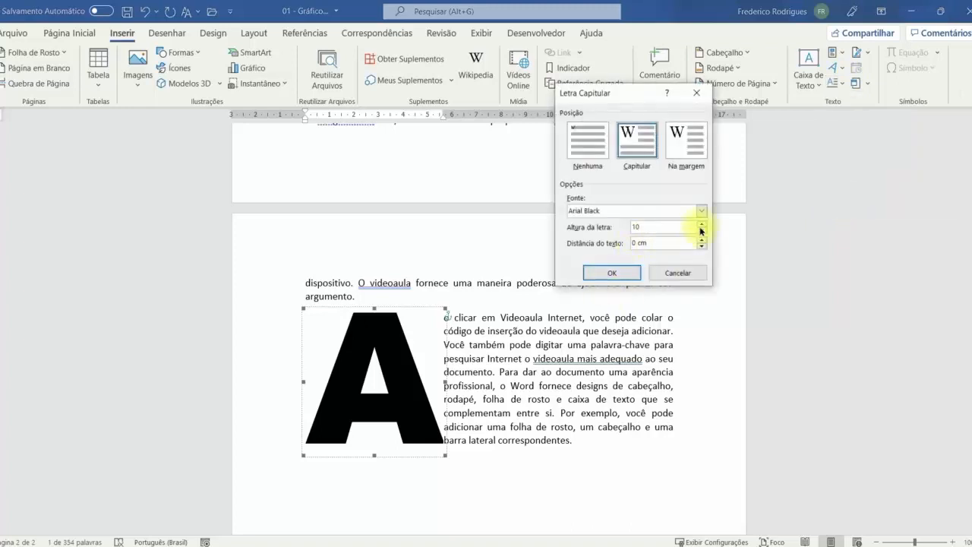
{"action": "left_click", "coordinate": [612, 273]}
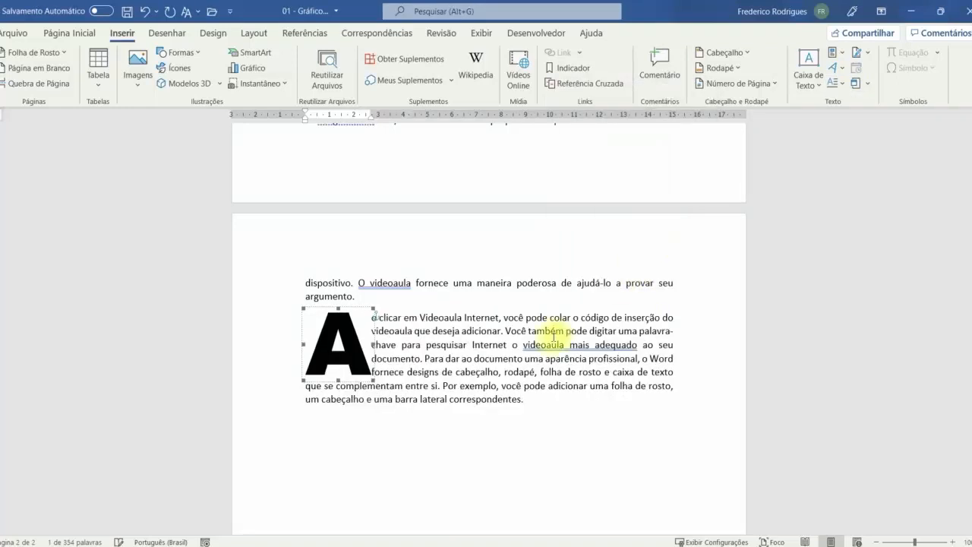
- Set the drop cap's distance from the text to 0,7 cm
{"action": "left_click", "coordinate": [845, 83]}
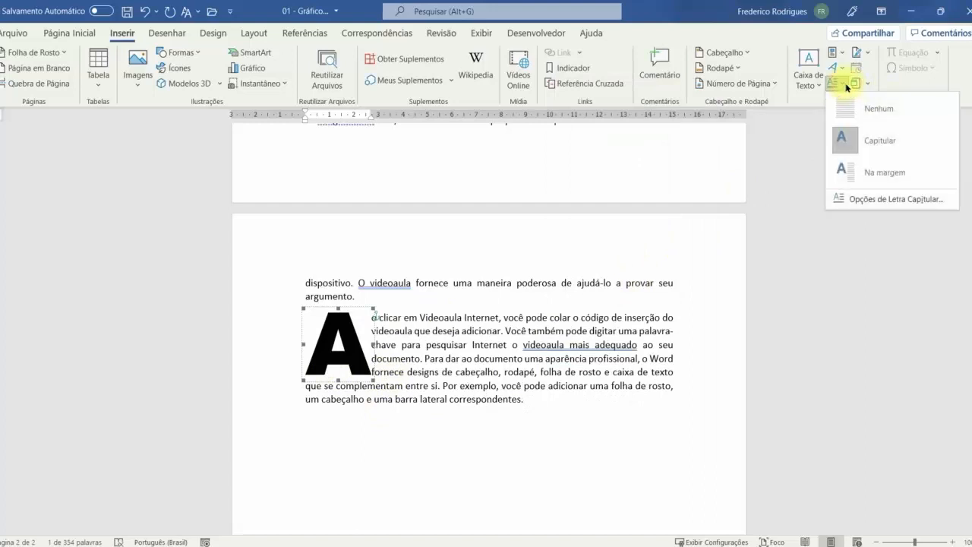
{"action": "left_click", "coordinate": [862, 199]}
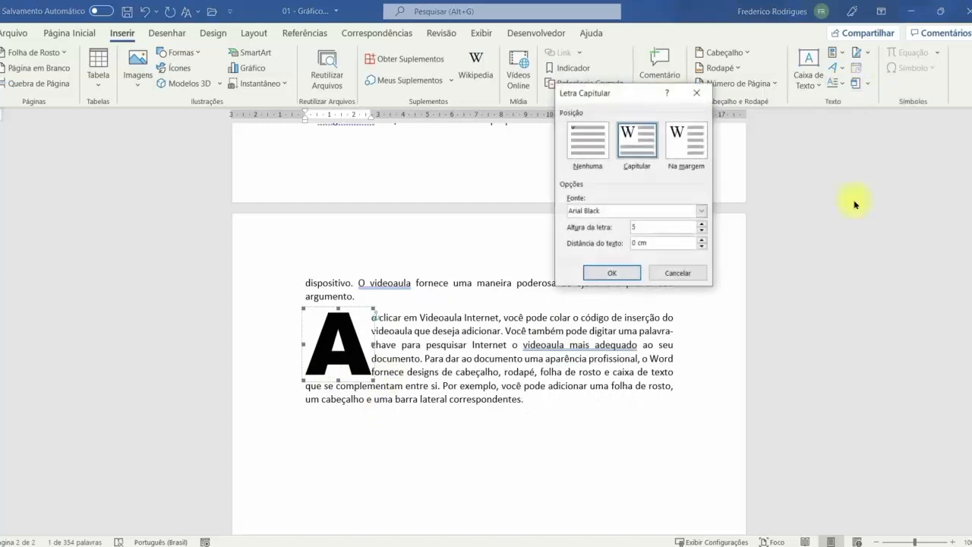
{"action": "left_click", "coordinate": [702, 240]}
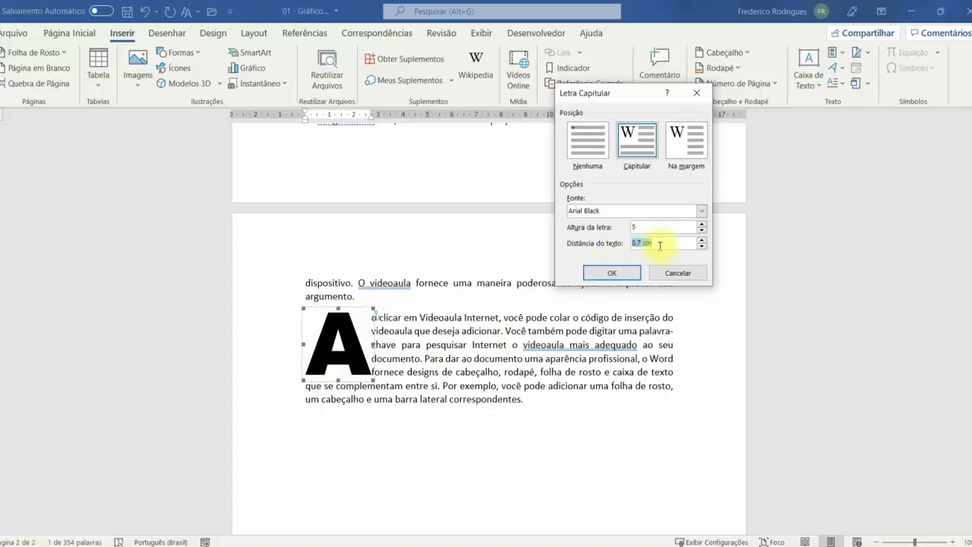
{"action": "left_click", "coordinate": [622, 275]}
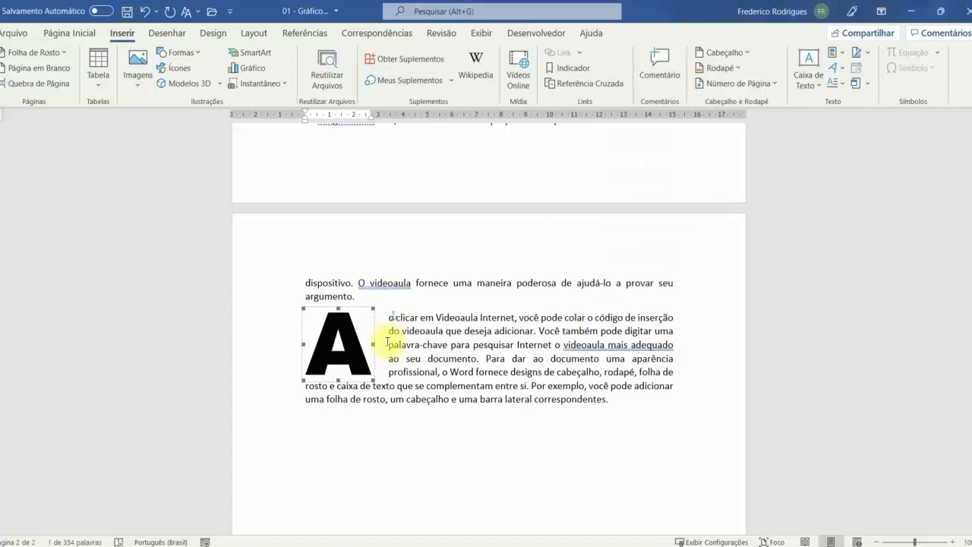
{"action": "key", "text": "ctrl+2"}
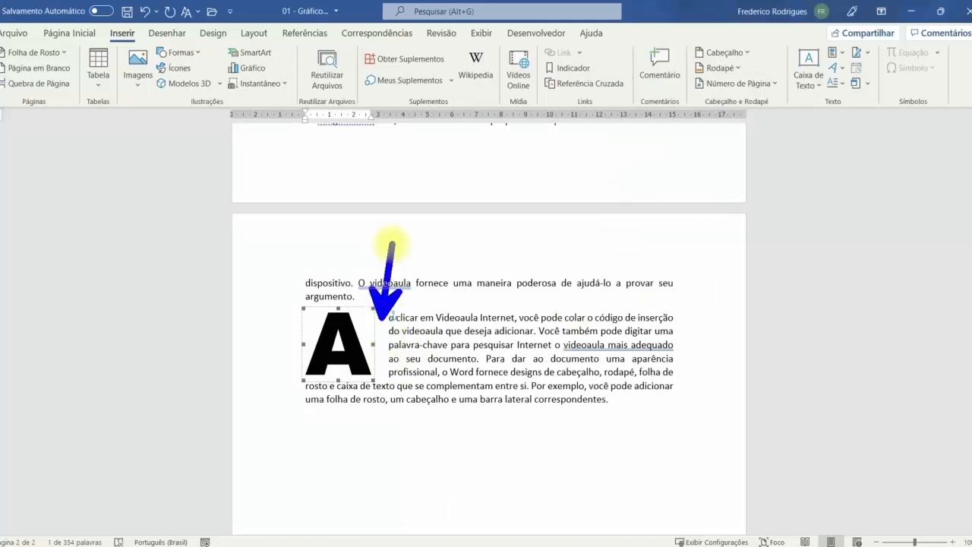
{"action": "key", "text": "ctrl+z"}
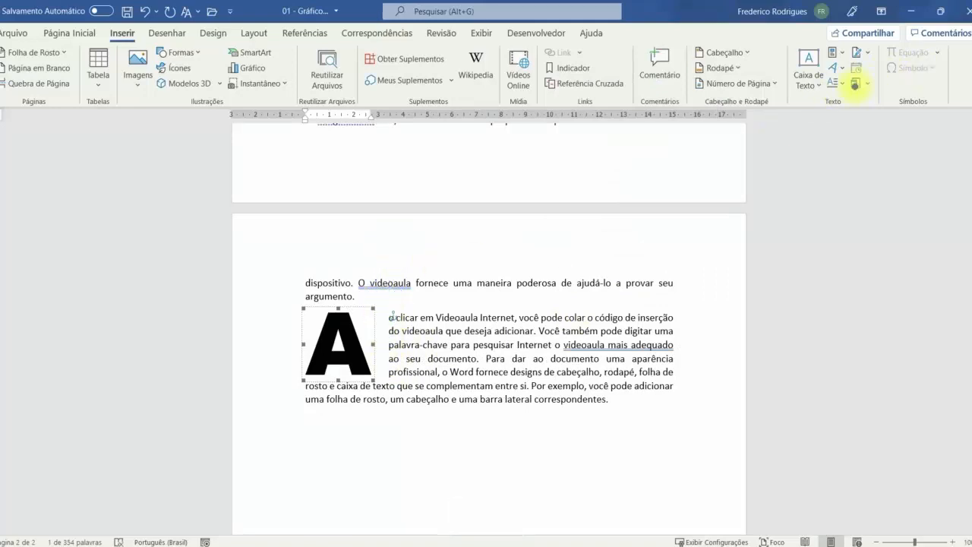
{"action": "key", "text": "Escape"}
- Set the drop cap's distance from the text to 0 in the drop cap options
{"action": "left_click", "coordinate": [842, 87]}
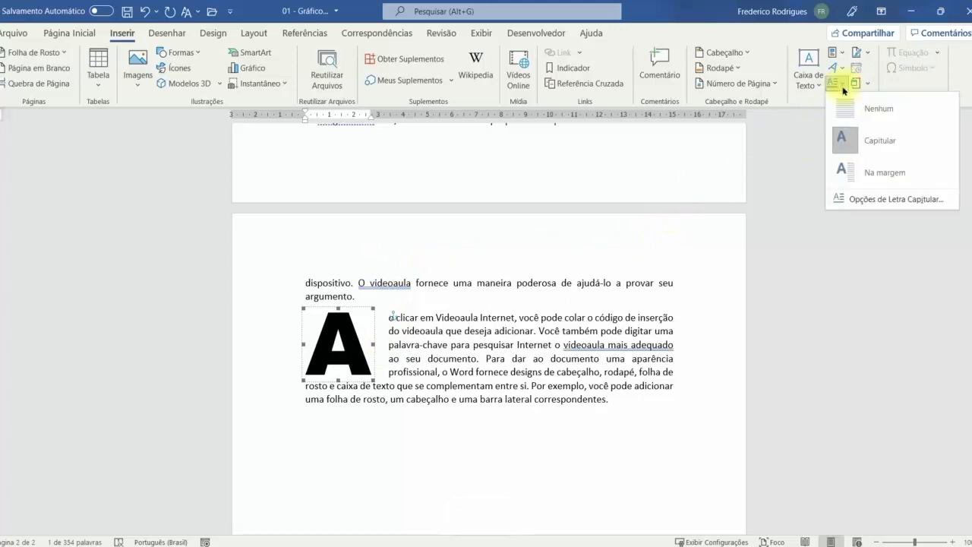
{"action": "left_click", "coordinate": [863, 199]}
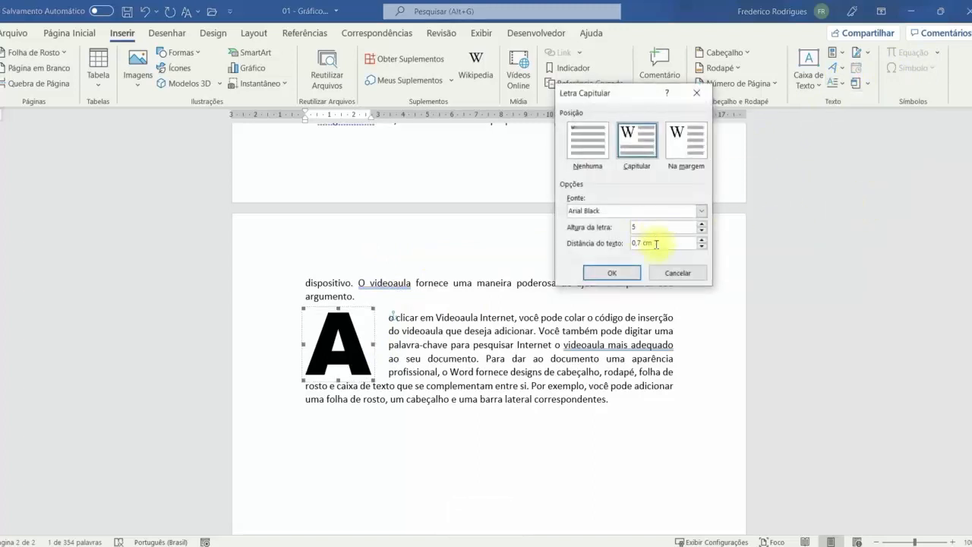
{"action": "left_click_drag", "start_coordinate": [656, 244], "coordinate": [620, 244]}
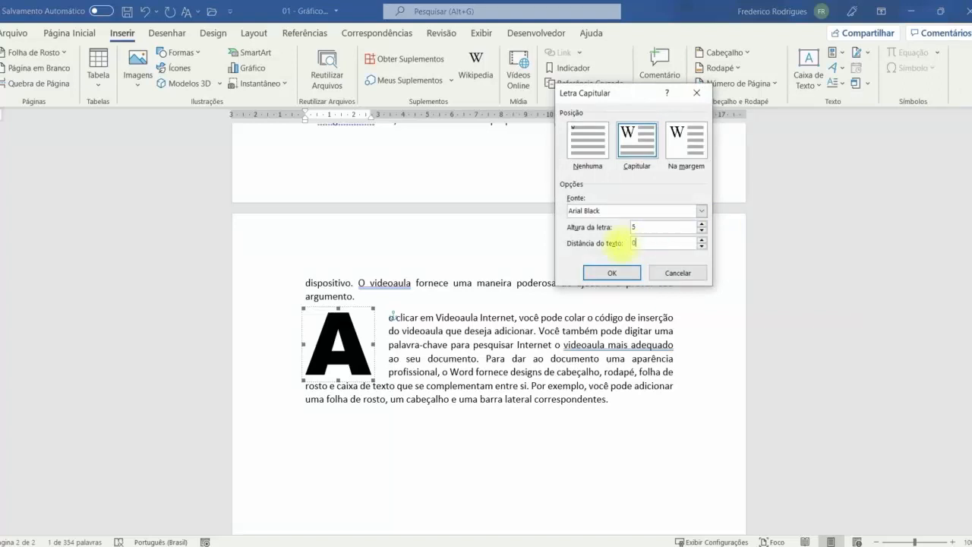
{"action": "left_click", "coordinate": [622, 275]}
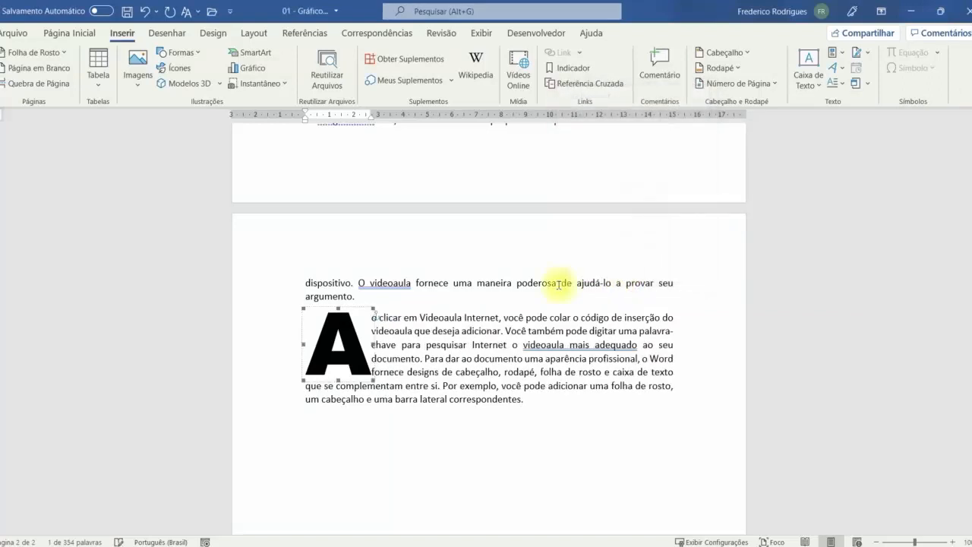
- Colour the drop cap A red and give it the black text effect with a blue shadow
{"action": "left_click", "coordinate": [70, 33]}
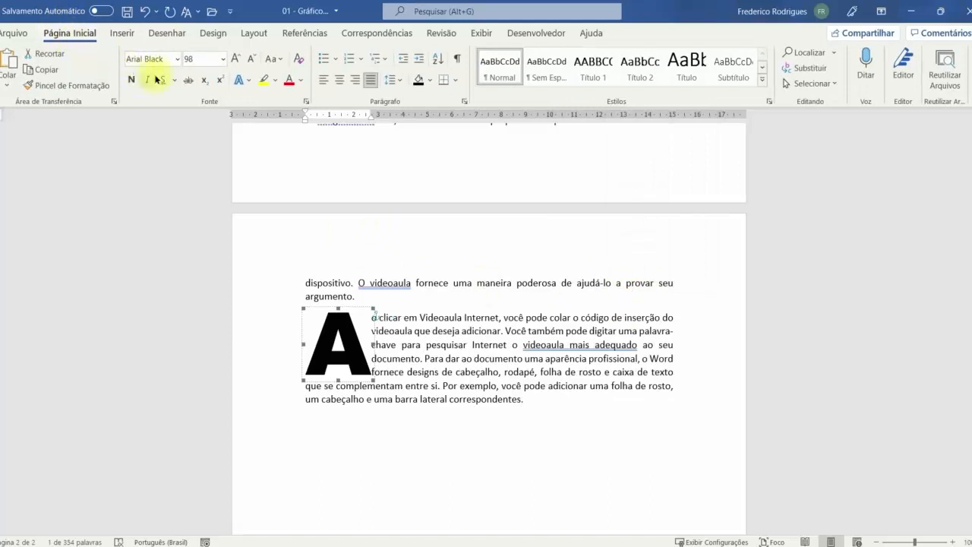
{"action": "left_click", "coordinate": [288, 80]}
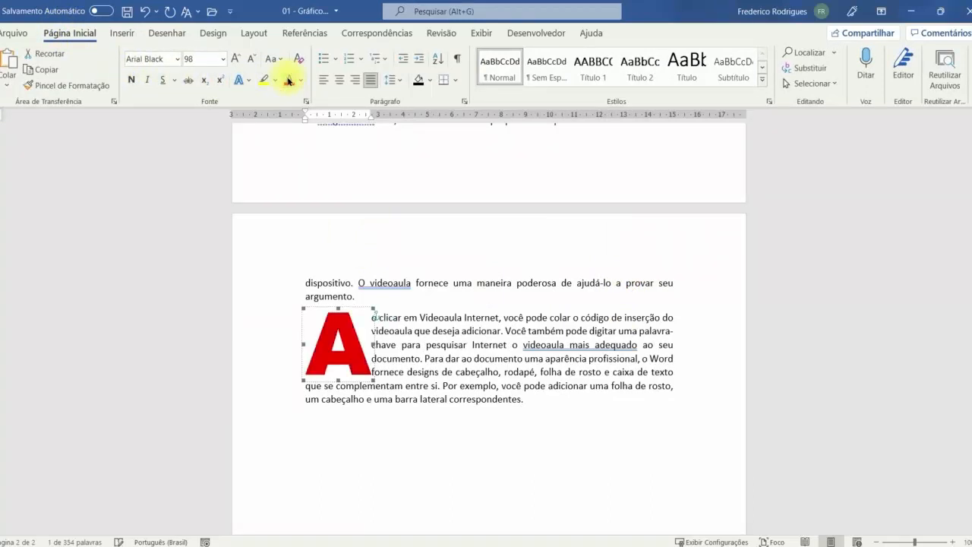
{"action": "left_click", "coordinate": [247, 82]}
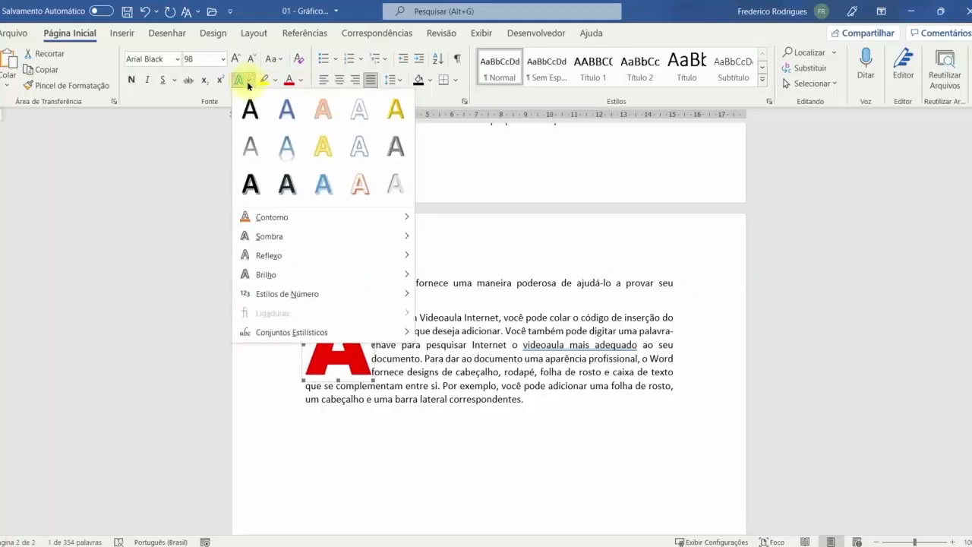
{"action": "left_click", "coordinate": [293, 186]}
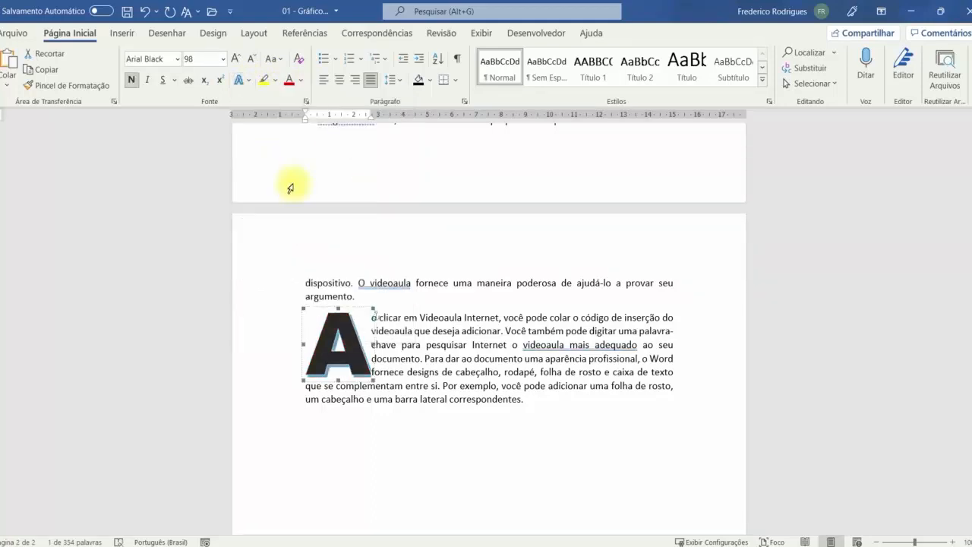
- Preview the reflection, glow and preset text effects on the drop cap without applying any of them
{"action": "left_click", "coordinate": [247, 80]}
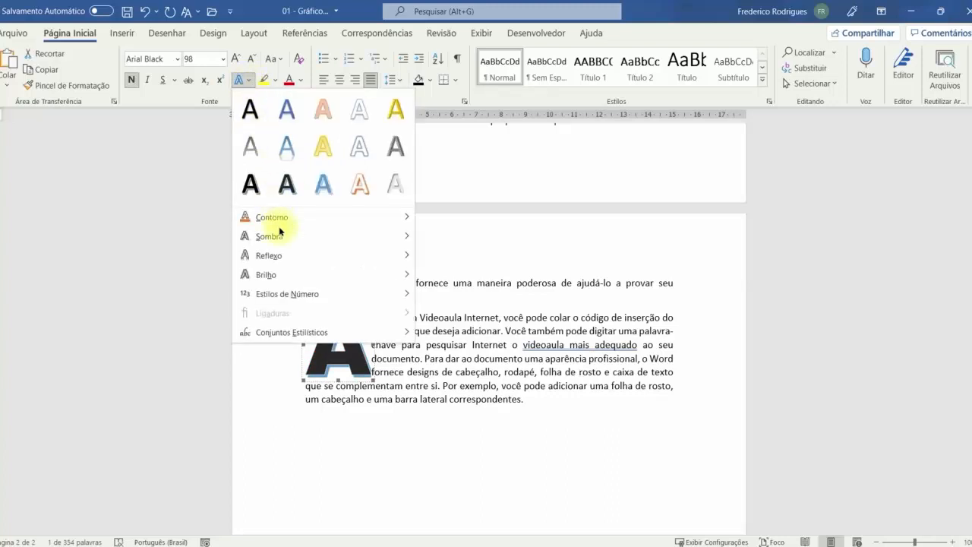
{"action": "mouse_move", "coordinate": [310, 255]}
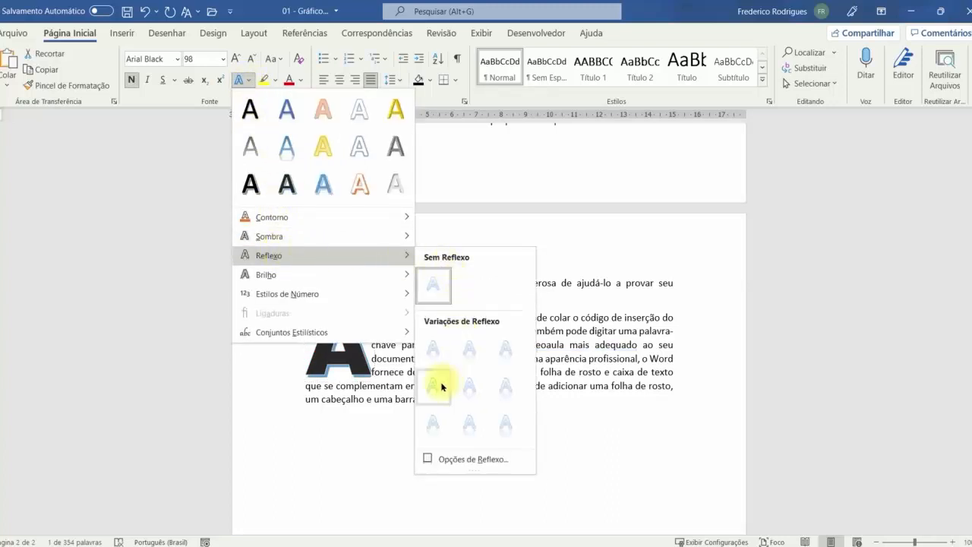
{"action": "mouse_move", "coordinate": [274, 275]}
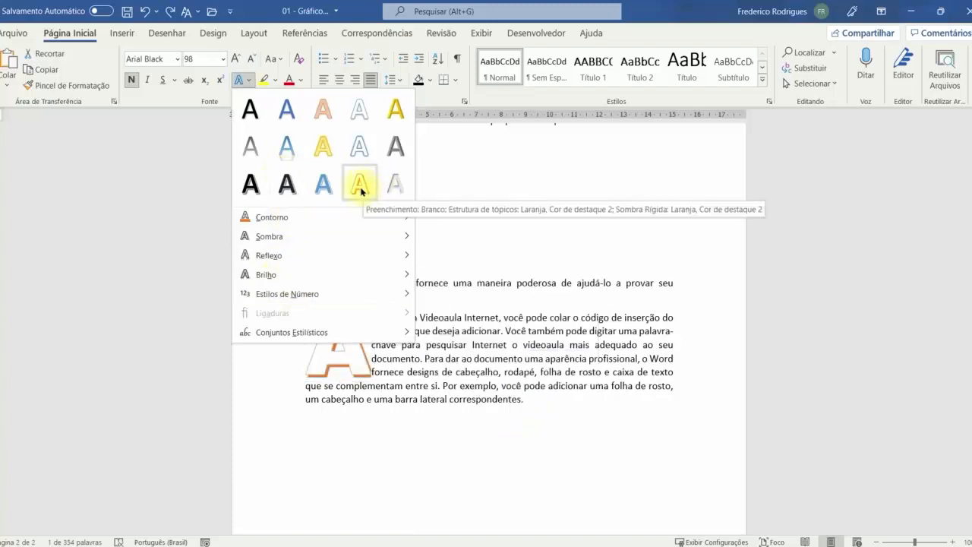
{"action": "key", "text": "Escape"}
{"action": "left_click", "coordinate": [537, 403]}
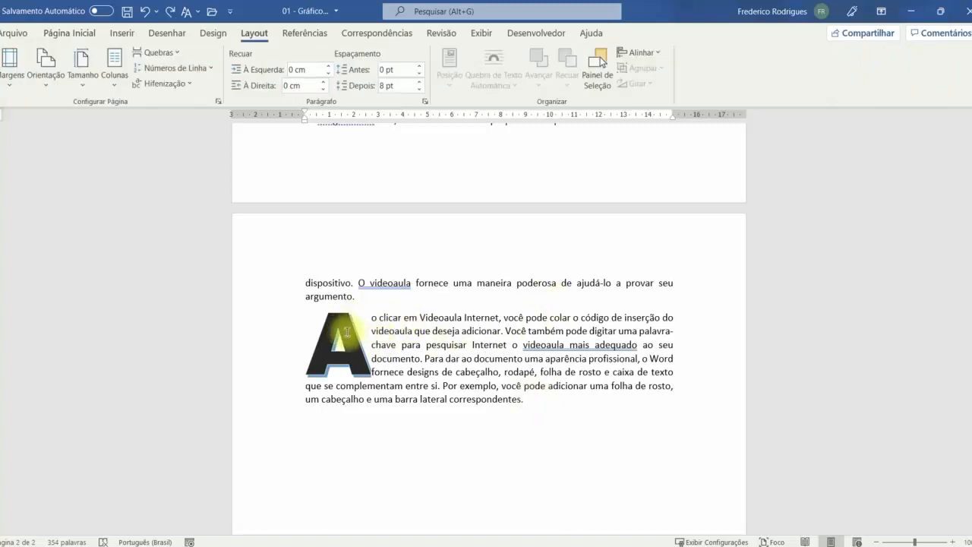
- Reduce the height of the drop cap letter A to 3 lines in the drop cap options
{"action": "left_click", "coordinate": [343, 323]}
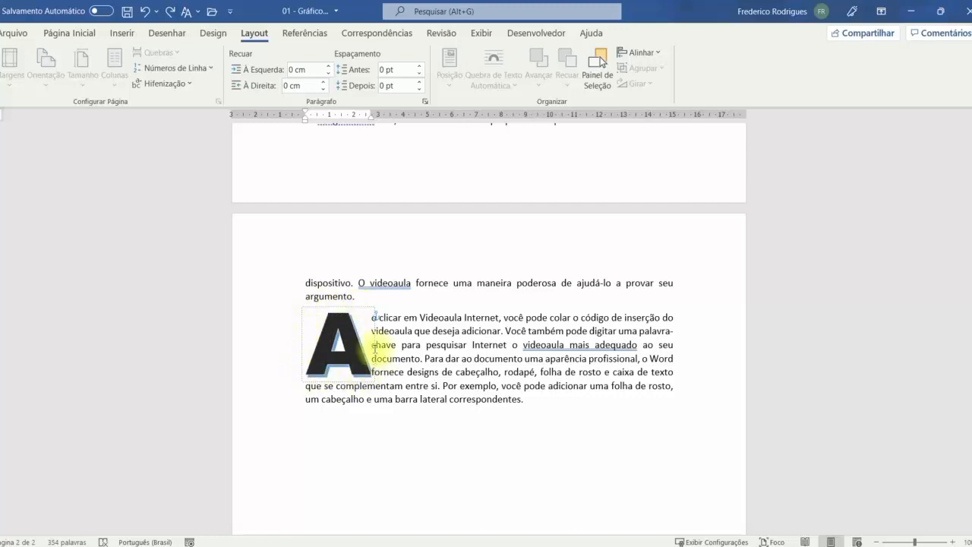
{"action": "left_click", "coordinate": [353, 308]}
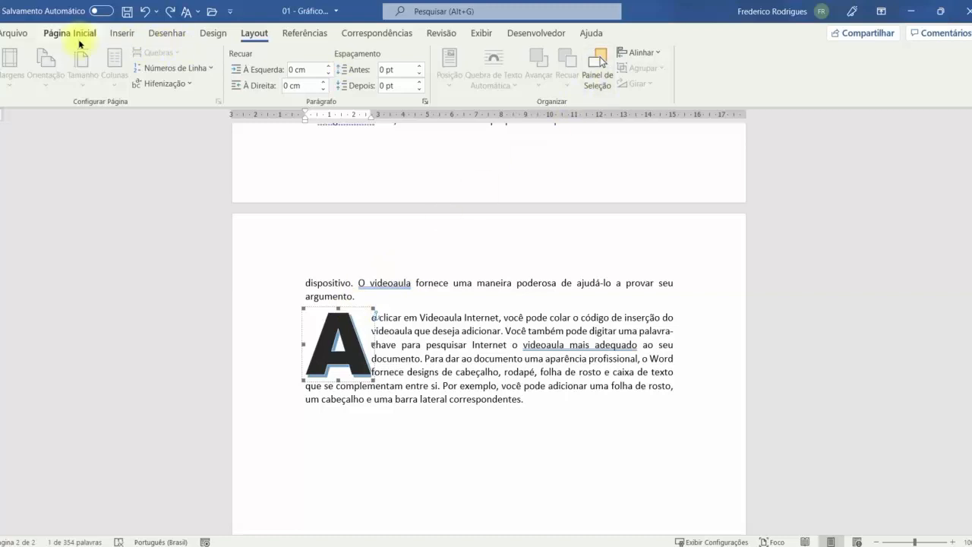
{"action": "left_click", "coordinate": [121, 33]}
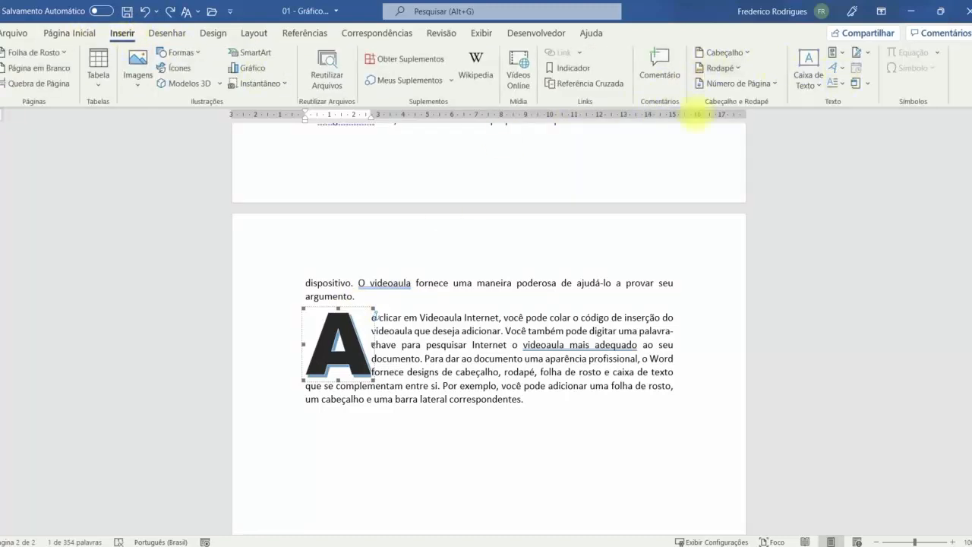
{"action": "left_click", "coordinate": [842, 88]}
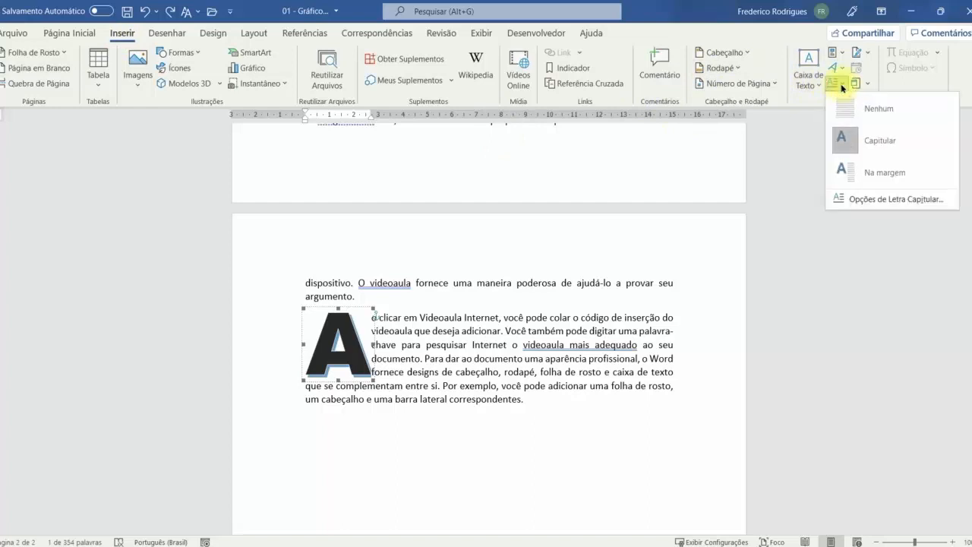
{"action": "left_click", "coordinate": [908, 204]}
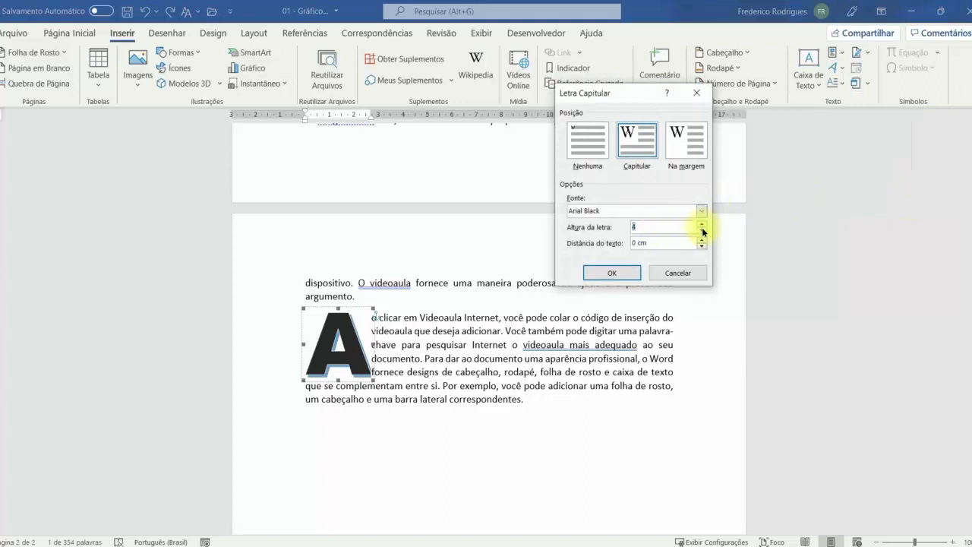
{"action": "left_click", "coordinate": [627, 272]}
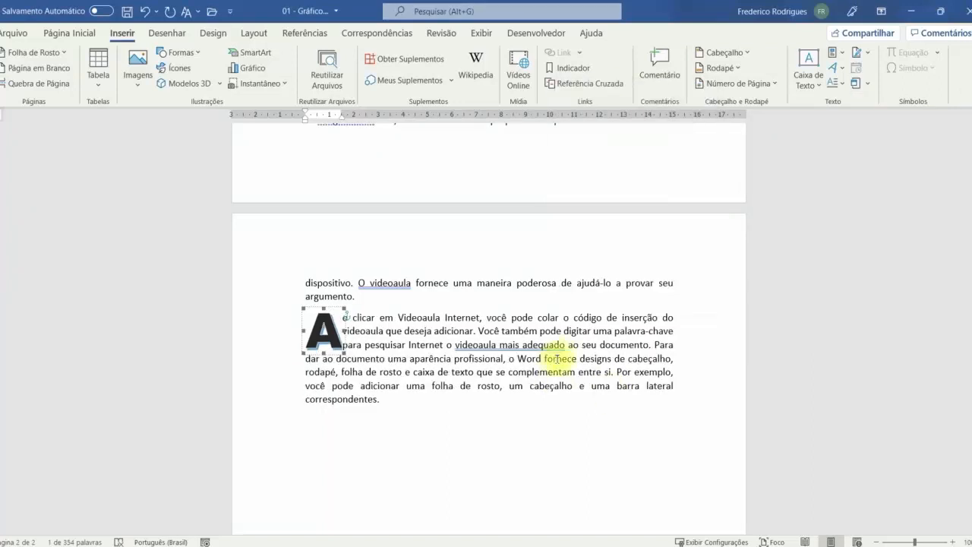
- Lay out the last paragraph's body text in two columns, leaving the drop cap letter out of the selection
{"action": "left_click_drag", "start_coordinate": [258, 324], "coordinate": [261, 399]}
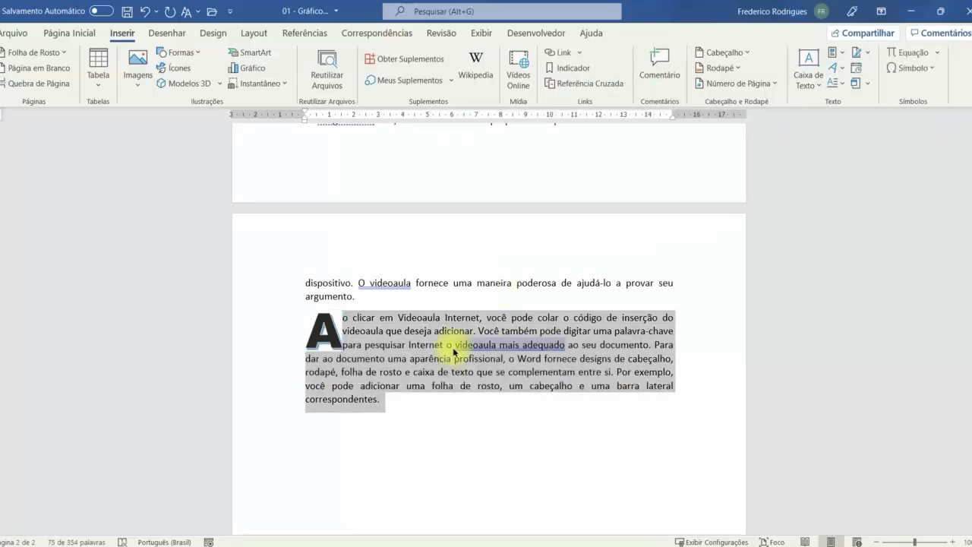
{"action": "left_click", "coordinate": [254, 32]}
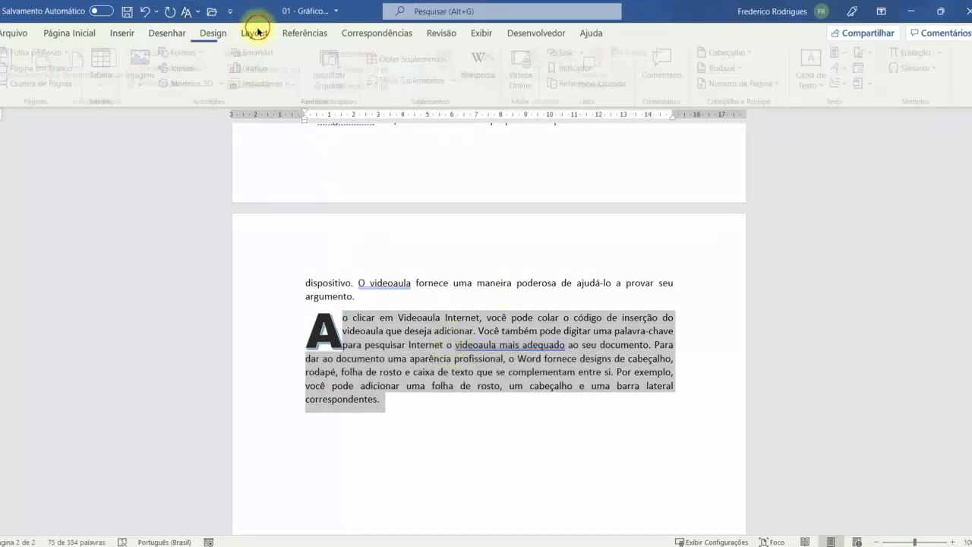
{"action": "left_click", "coordinate": [115, 84]}
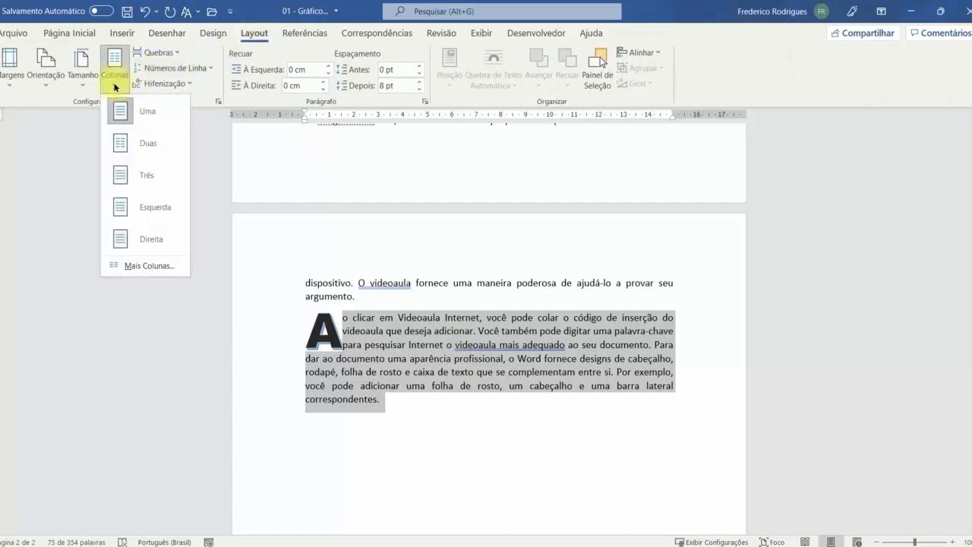
{"action": "left_click", "coordinate": [142, 145]}
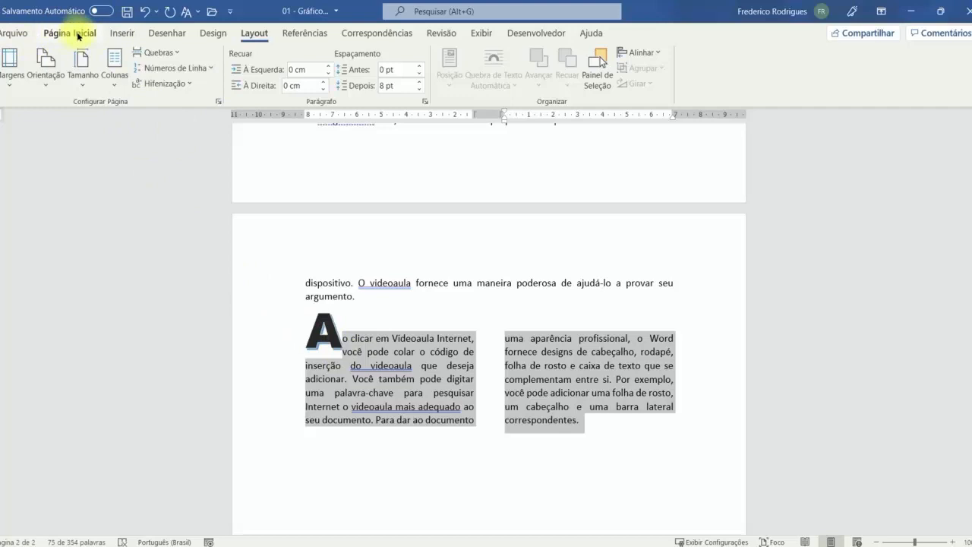
{"action": "scroll", "coordinate": [367, 332], "scroll_direction": "down", "scroll_amount": 1}
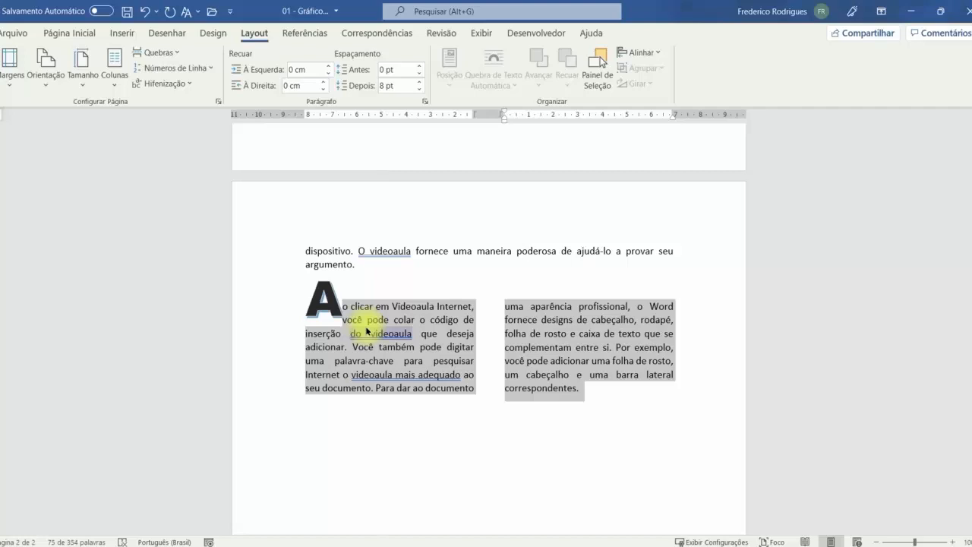
- Undo the two-column layout and all drop cap changes in the last paragraph, including the drop cap itself
{"action": "left_click", "coordinate": [145, 15]}
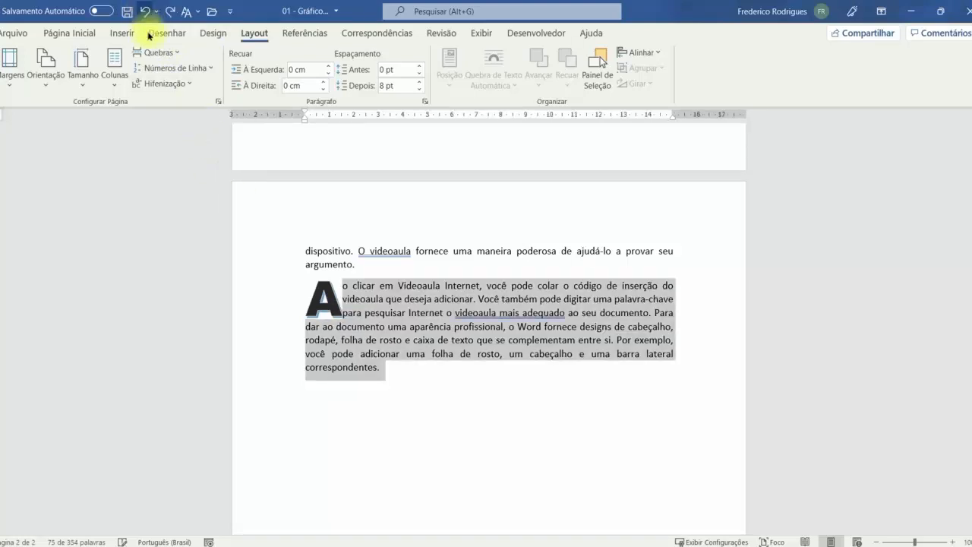
{"action": "left_click", "coordinate": [144, 12]}
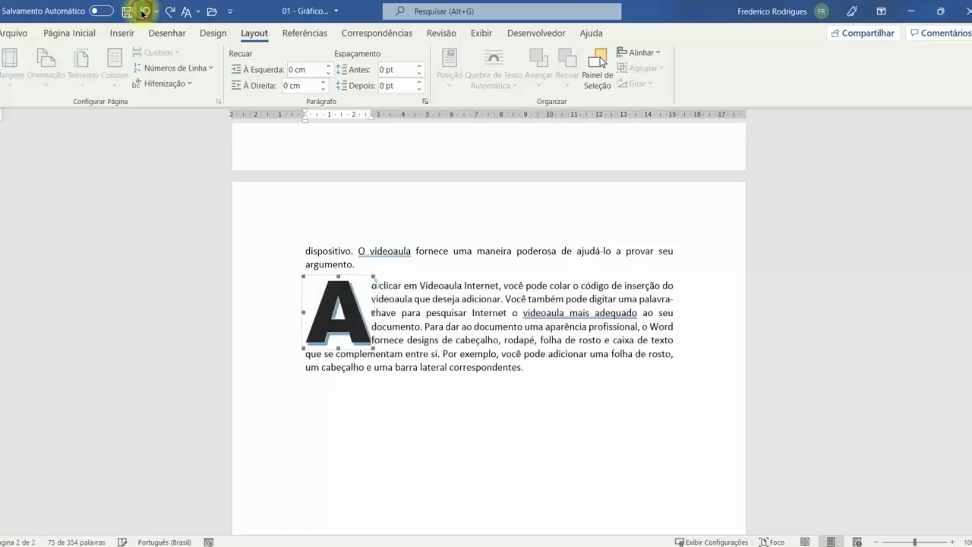
{"action": "left_click", "coordinate": [143, 13]}
{"action": "left_click", "coordinate": [144, 12]}
{"action": "left_click", "coordinate": [144, 12]}
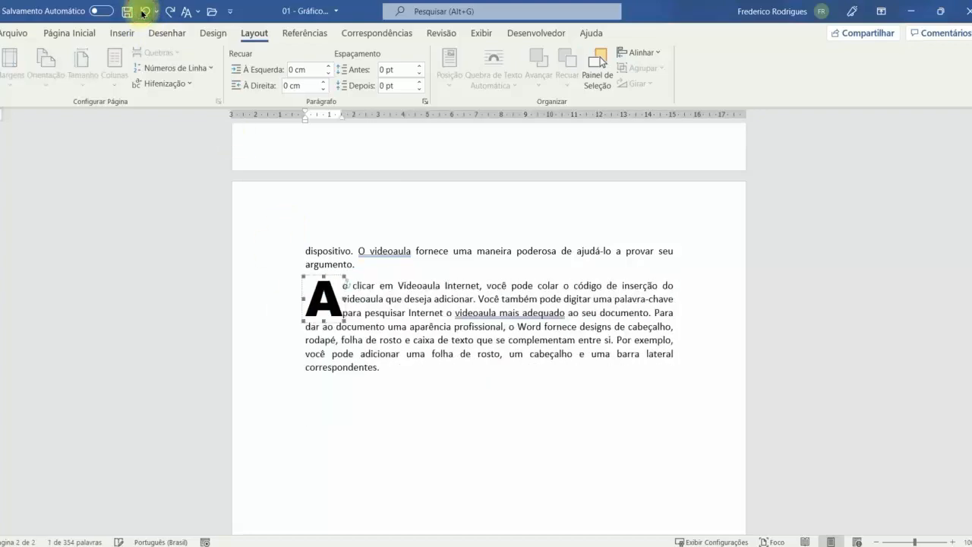
{"action": "left_click", "coordinate": [143, 12]}
{"action": "left_click", "coordinate": [143, 12]}
{"action": "left_click", "coordinate": [144, 12]}
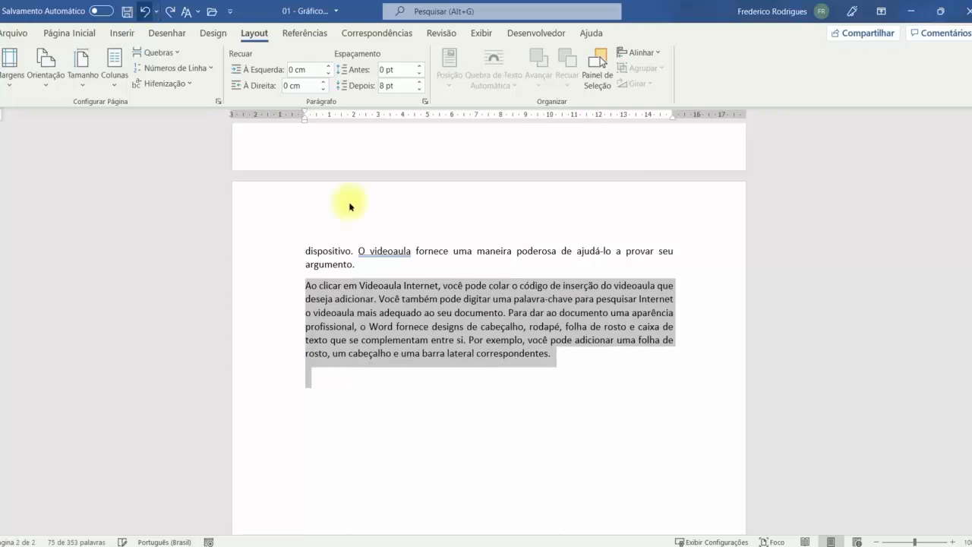
- Select the whole last paragraph and increase its font size to 14
{"action": "left_click", "coordinate": [437, 313]}
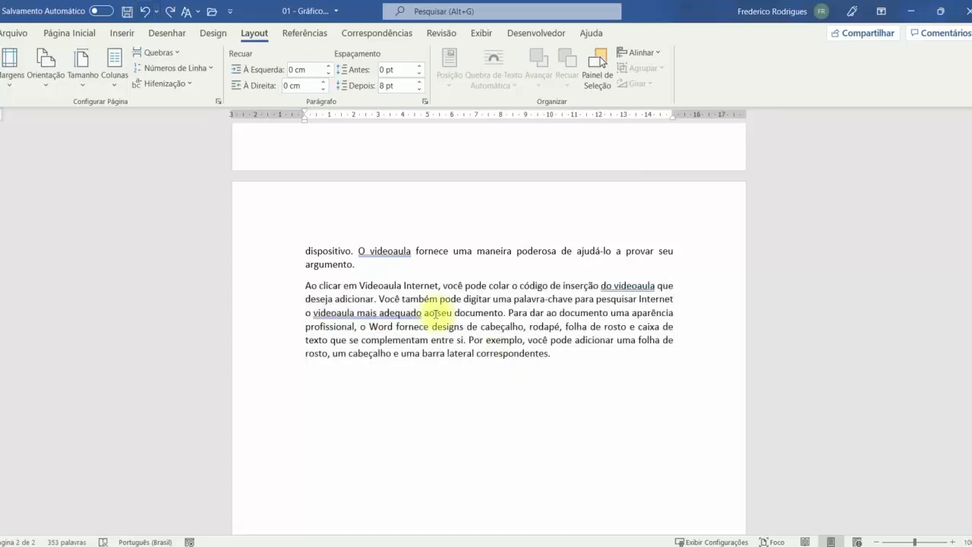
{"action": "double_click", "coordinate": [273, 297]}
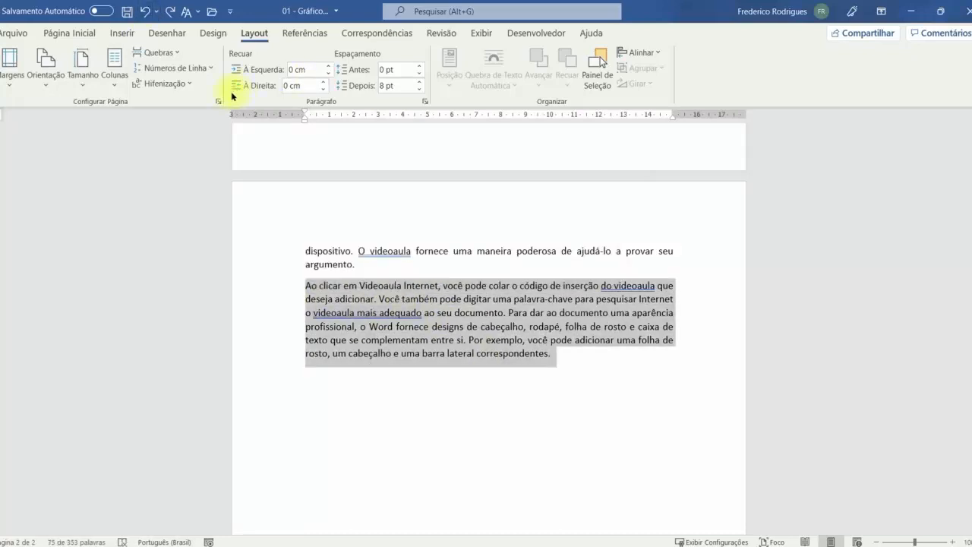
{"action": "left_click", "coordinate": [59, 35]}
{"action": "left_click", "coordinate": [233, 59]}
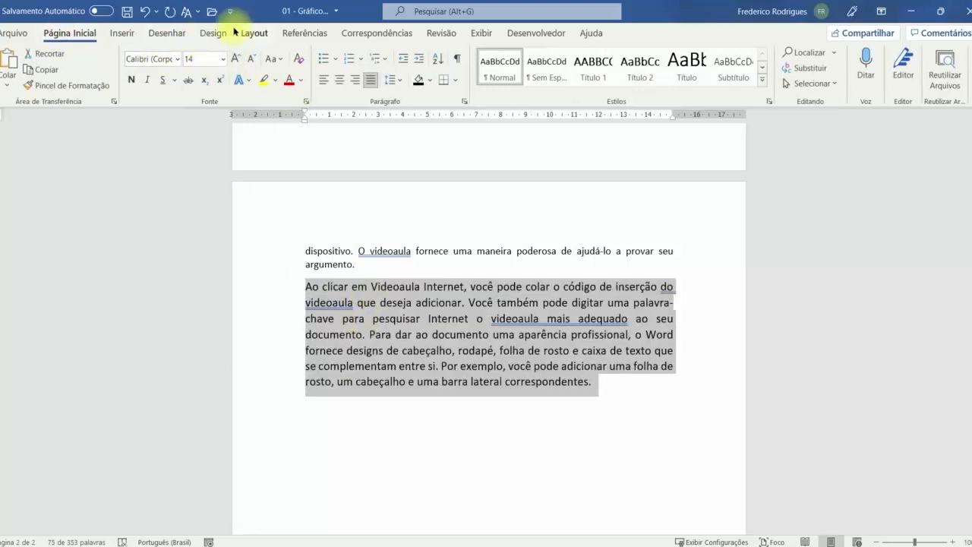
- Lay out the selected last paragraph in two columns
{"action": "left_click", "coordinate": [264, 36]}
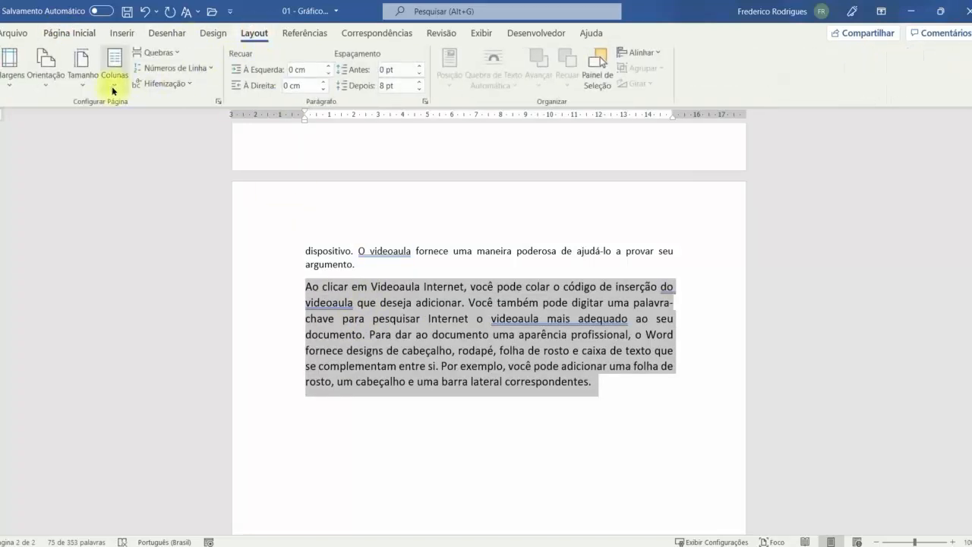
{"action": "left_click", "coordinate": [113, 90]}
{"action": "left_click", "coordinate": [123, 144]}
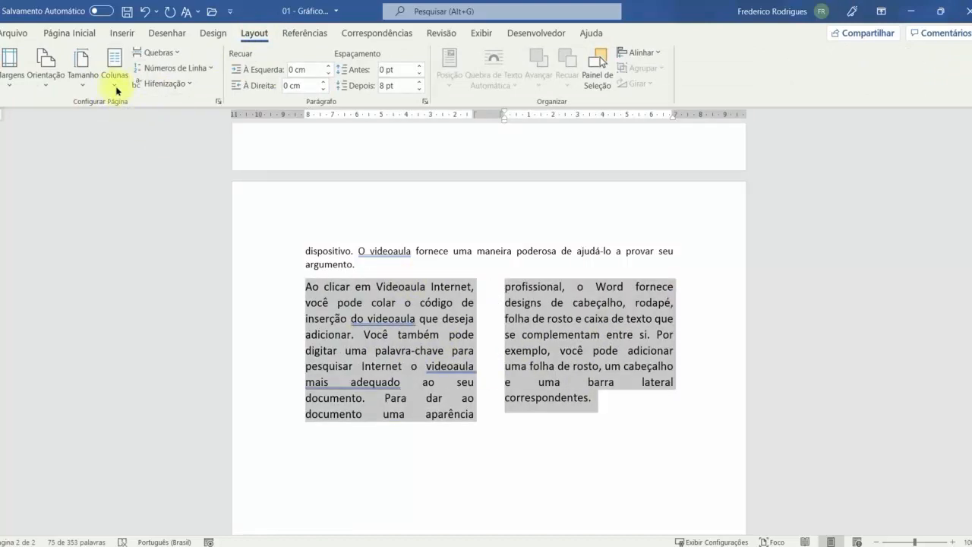
- Try three columns on the last paragraph and return it to two columns
{"action": "left_click", "coordinate": [114, 85]}
{"action": "left_click", "coordinate": [119, 178]}
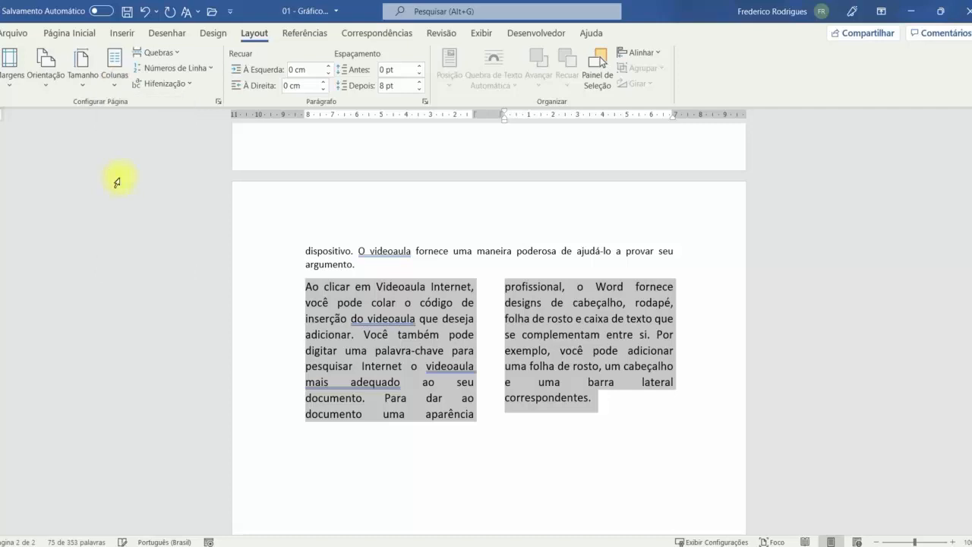
{"action": "left_click", "coordinate": [114, 84]}
{"action": "left_click", "coordinate": [123, 144]}
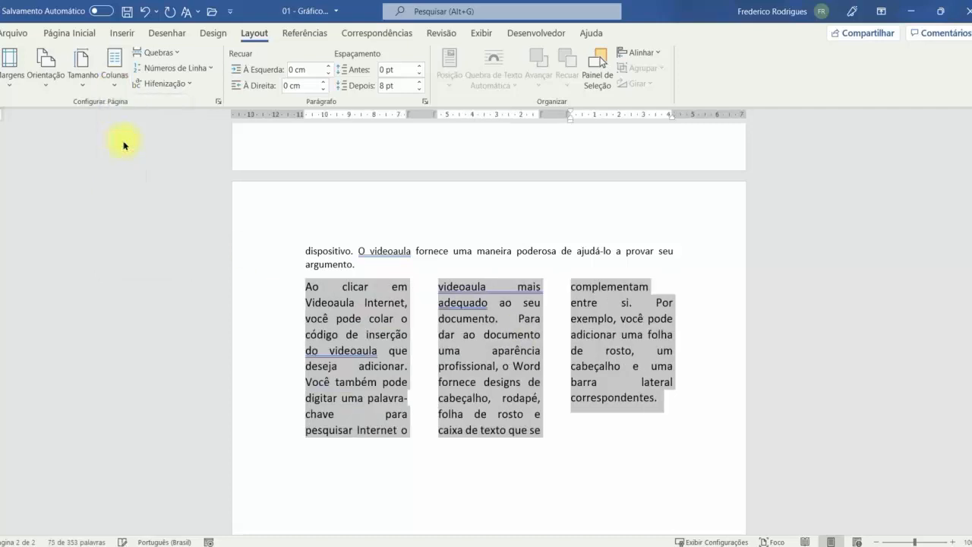
- Add a dividing line between the last paragraph's two columns in the detailed column settings
{"action": "left_click", "coordinate": [114, 88]}
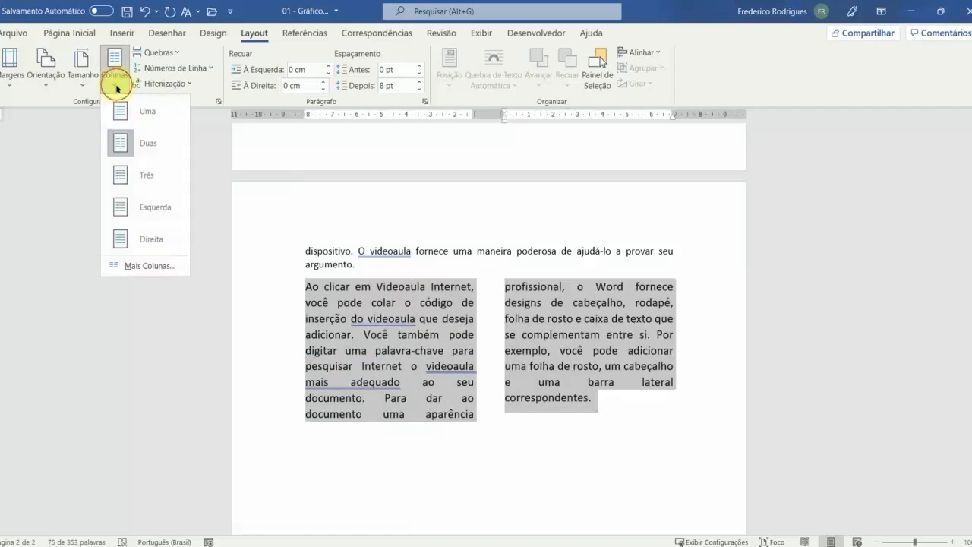
{"action": "left_click", "coordinate": [145, 267]}
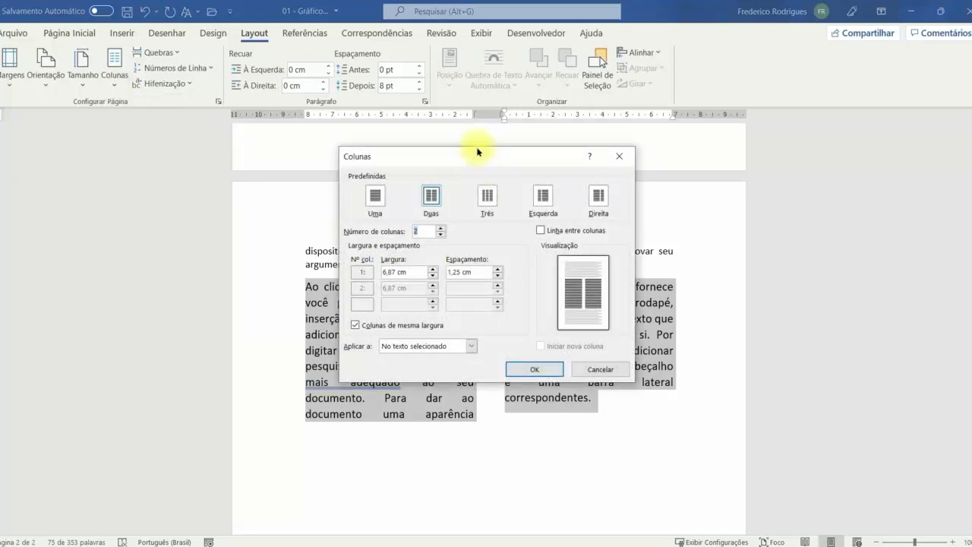
{"action": "left_click_drag", "start_coordinate": [481, 158], "coordinate": [688, 44]}
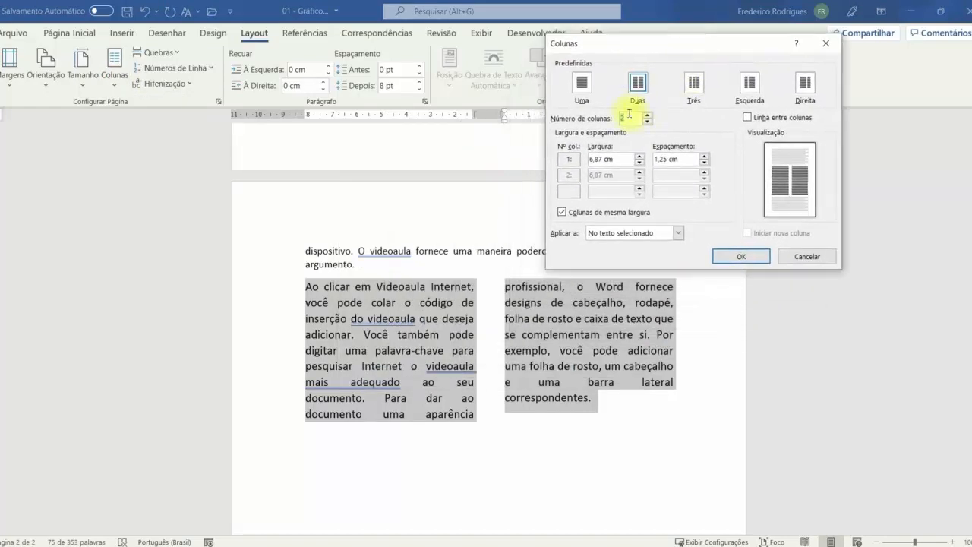
{"action": "left_click", "coordinate": [747, 117]}
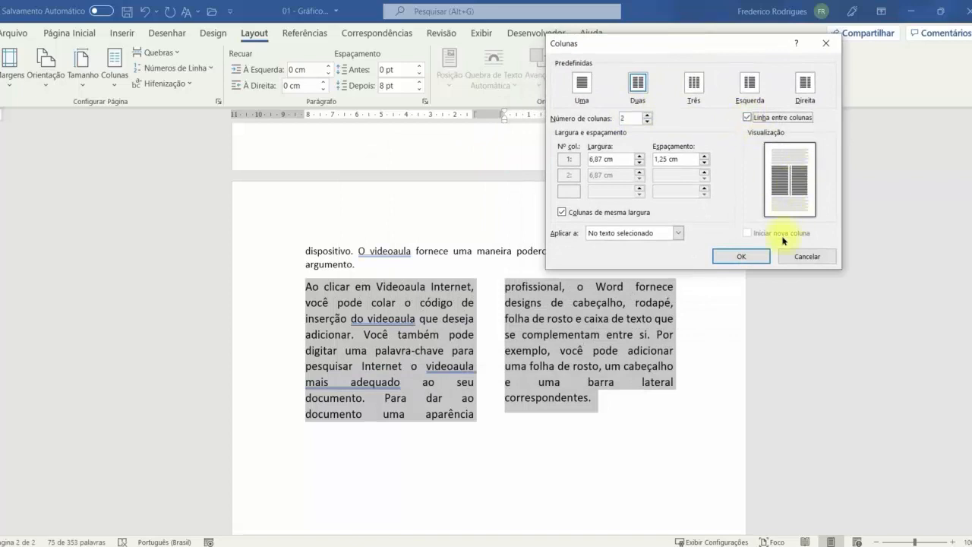
{"action": "left_click", "coordinate": [740, 257]}
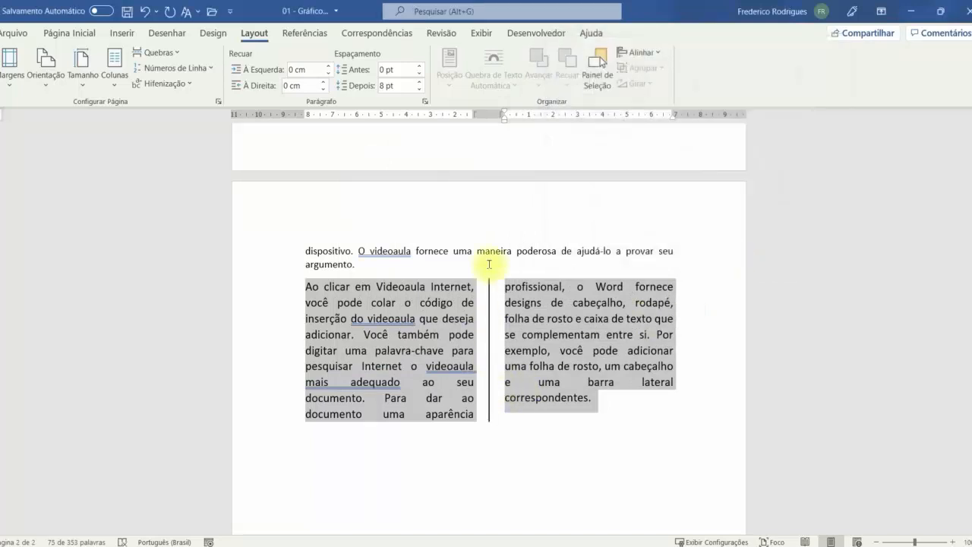
- Apply the Capitular drop cap style to the first letter of the two-column last paragraph
{"action": "left_click", "coordinate": [609, 399]}
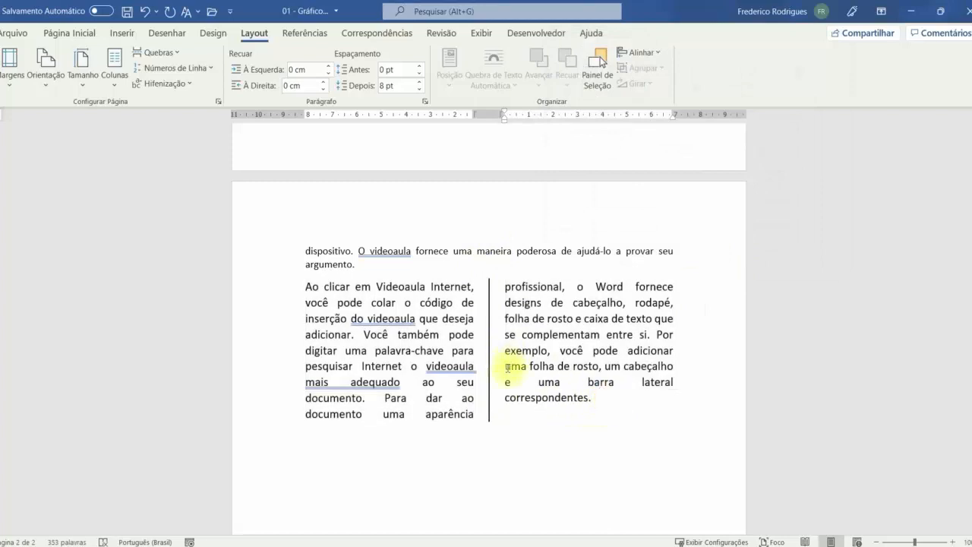
{"action": "left_click", "coordinate": [304, 286]}
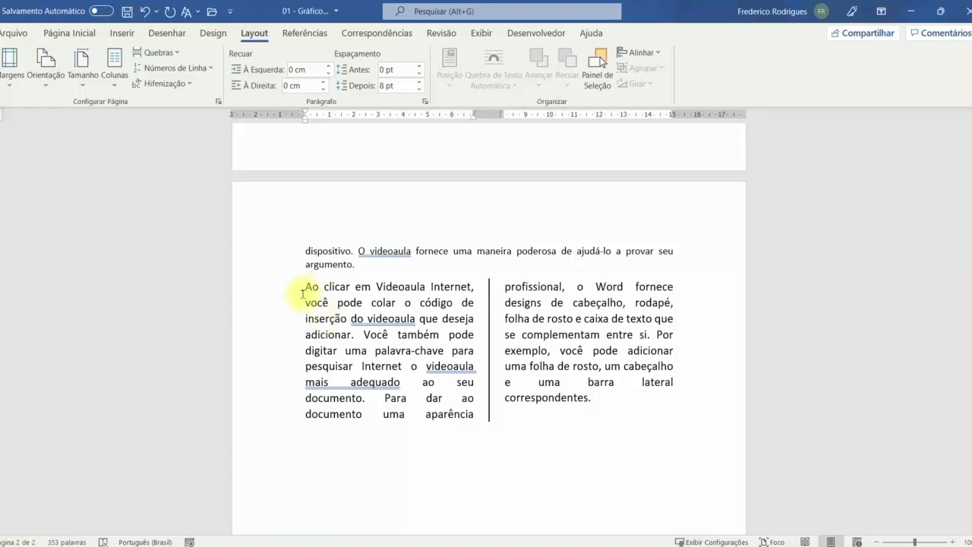
{"action": "key", "text": "Escape"}
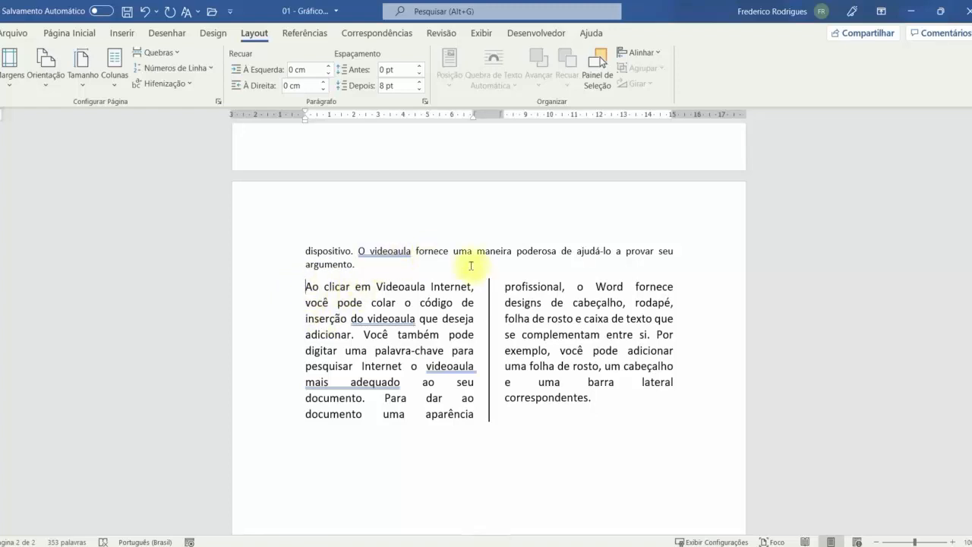
{"action": "left_click", "coordinate": [124, 33]}
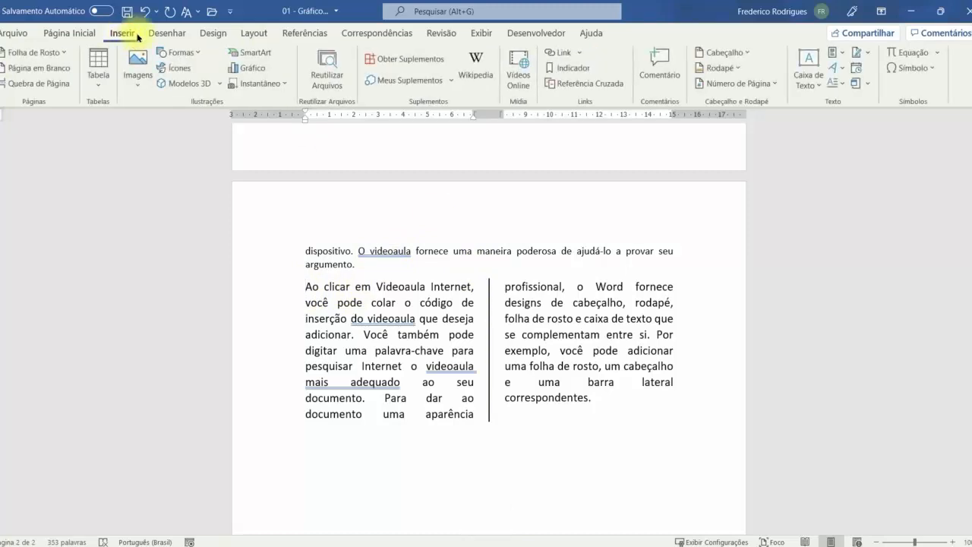
{"action": "left_click", "coordinate": [838, 84]}
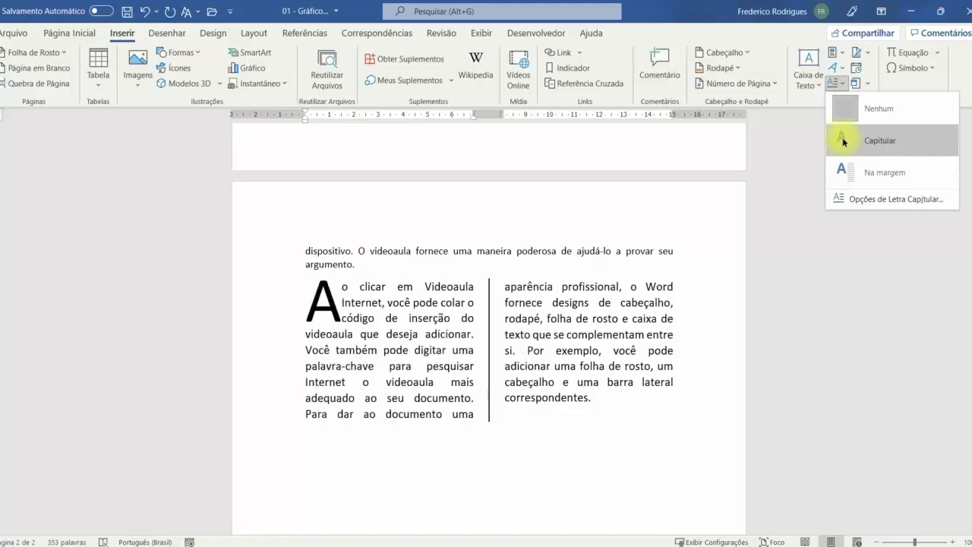
{"action": "left_click", "coordinate": [843, 142]}
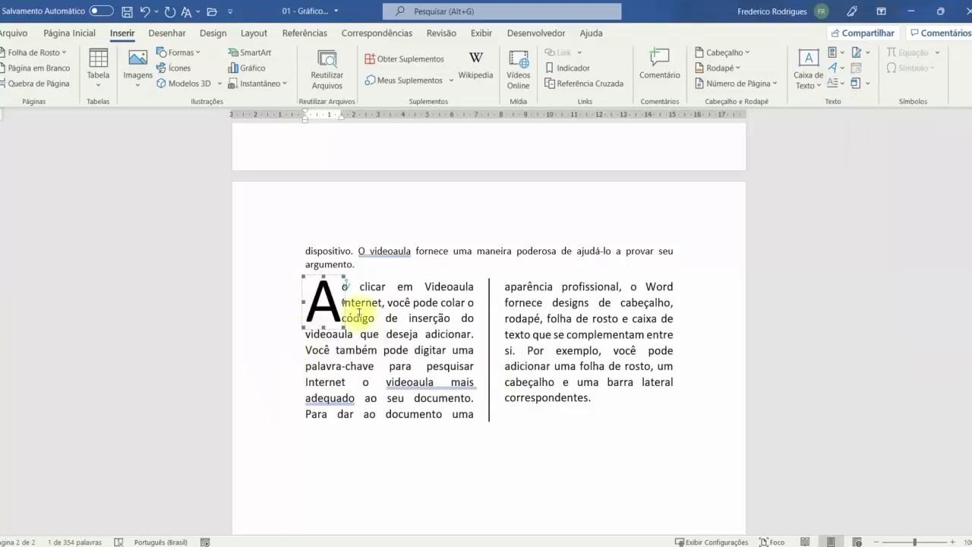
{"action": "scroll", "coordinate": [399, 287], "scroll_direction": "up", "scroll_amount": 1}
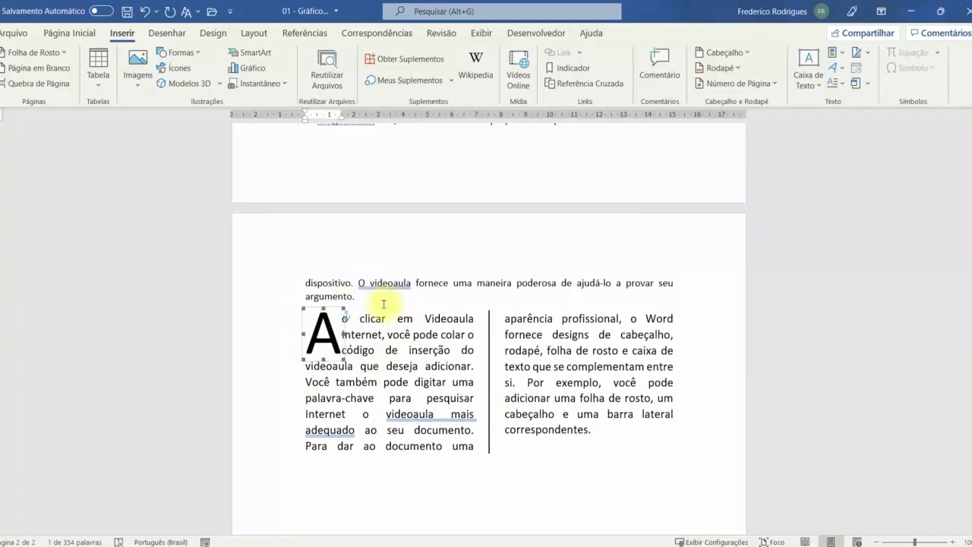
- Give the drop cap letter A the text effect with a dark fill and a hard blue shadow
{"action": "left_click", "coordinate": [70, 34]}
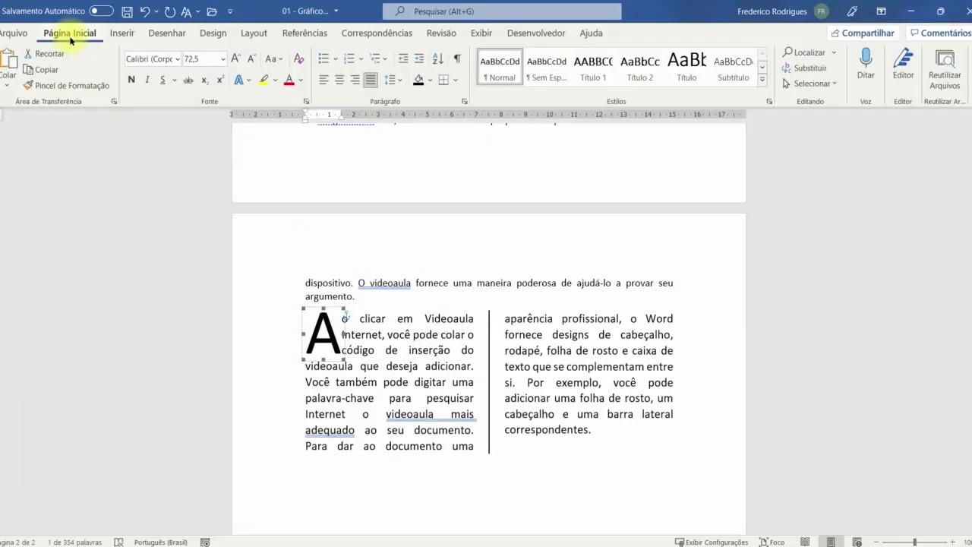
{"action": "left_click", "coordinate": [248, 80]}
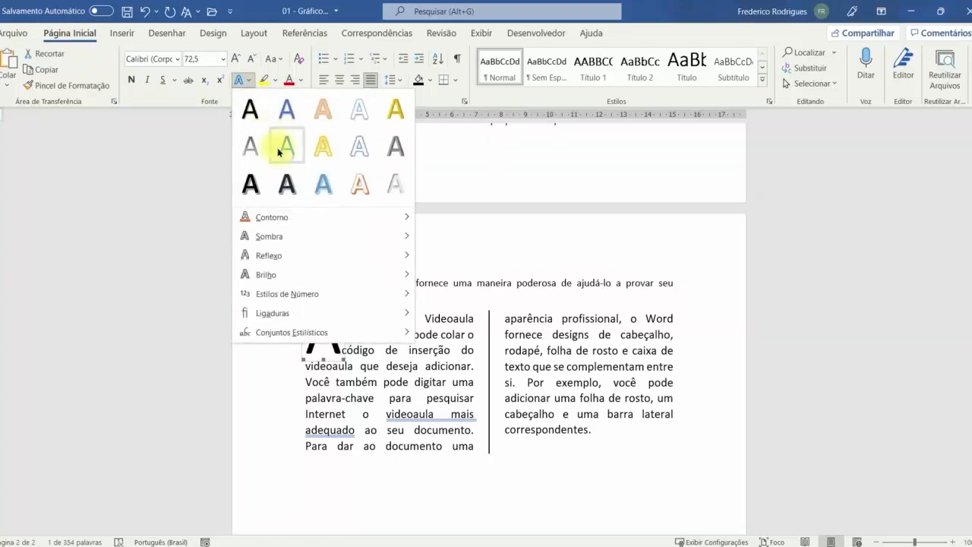
{"action": "left_click", "coordinate": [288, 193]}
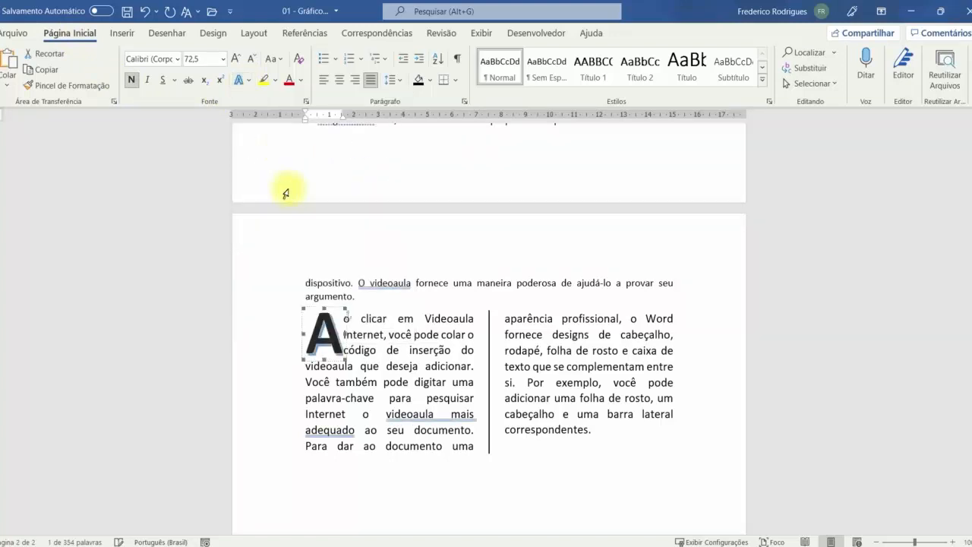
{"action": "left_click", "coordinate": [542, 353]}
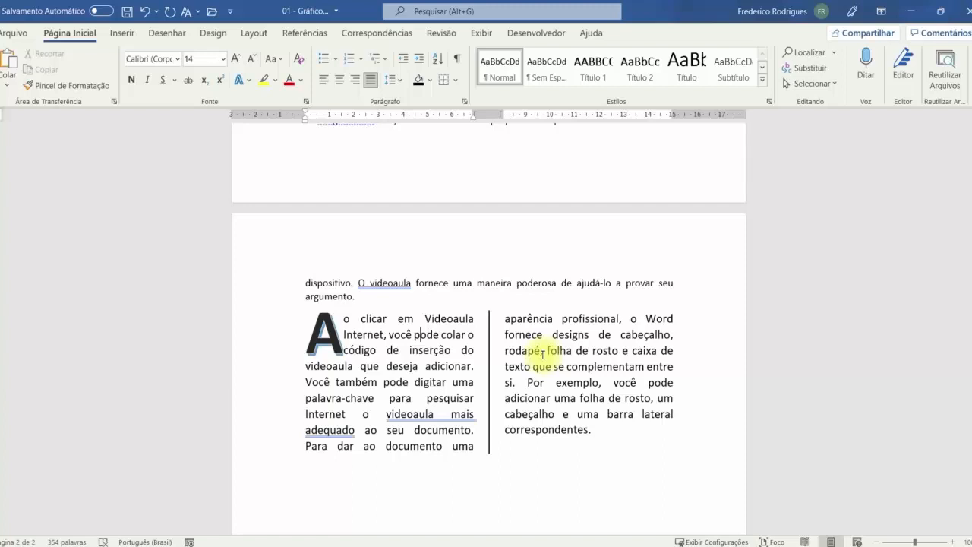
- Insert the stock image of a man working at a desktop monitor within "adicionar", searching for "computador"
{"action": "scroll", "coordinate": [531, 357], "scroll_direction": "down", "scroll_amount": 1}
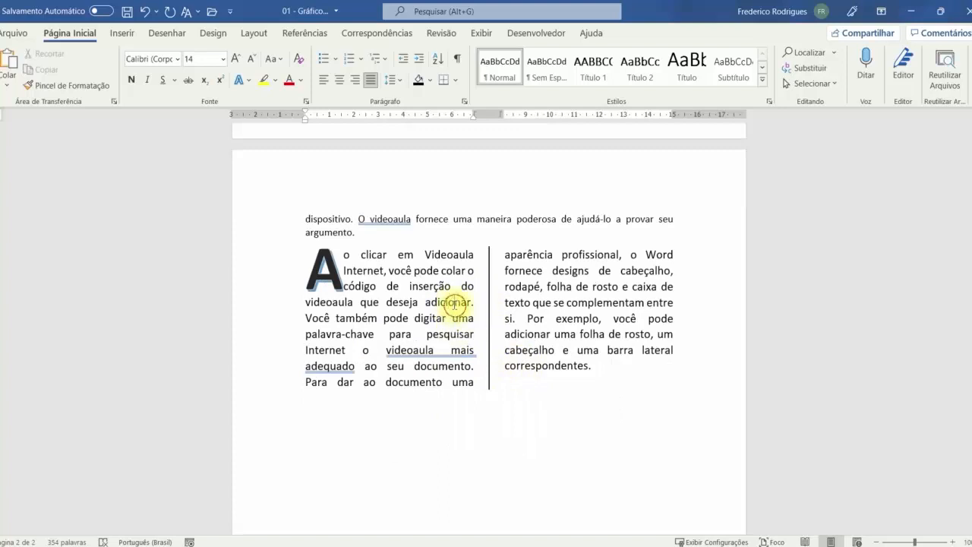
{"action": "left_click", "coordinate": [123, 35]}
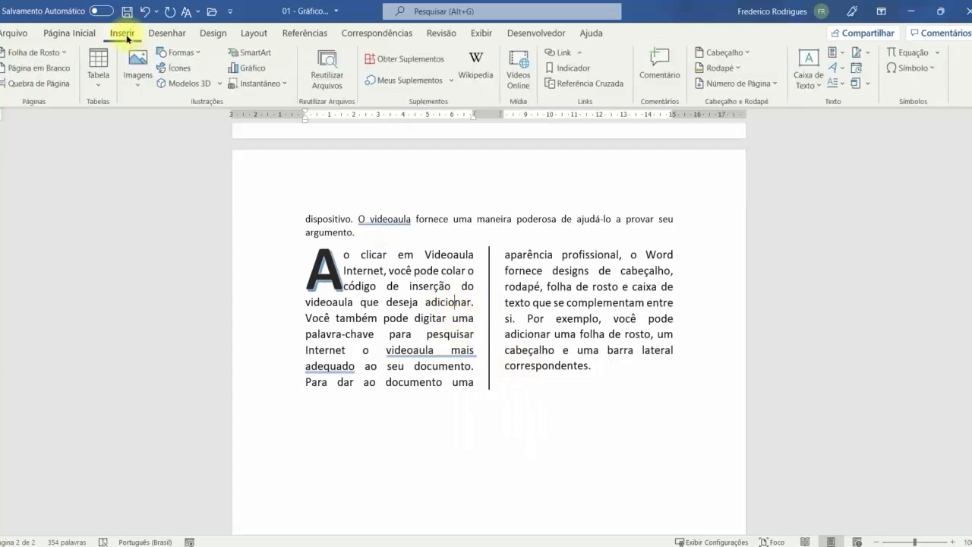
{"action": "left_click", "coordinate": [135, 89]}
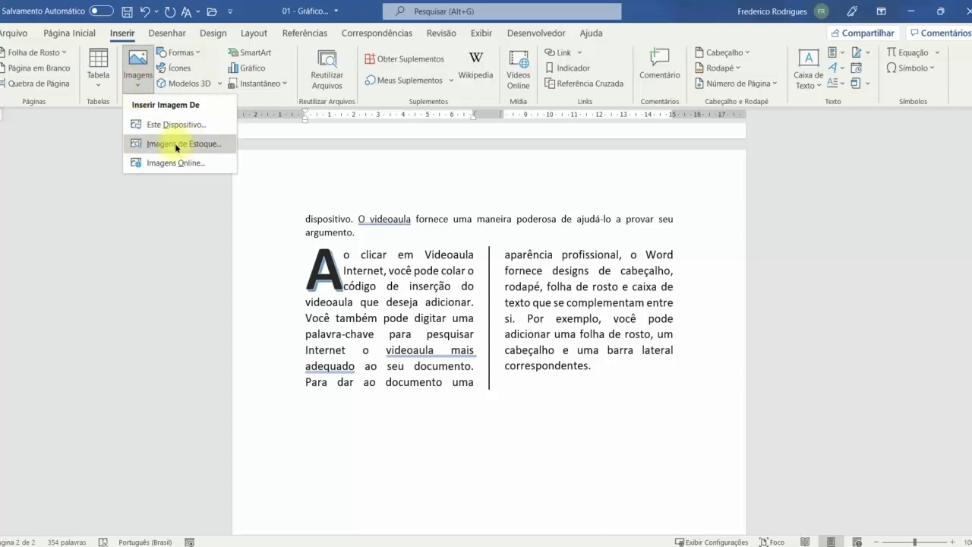
{"action": "left_click", "coordinate": [172, 146]}
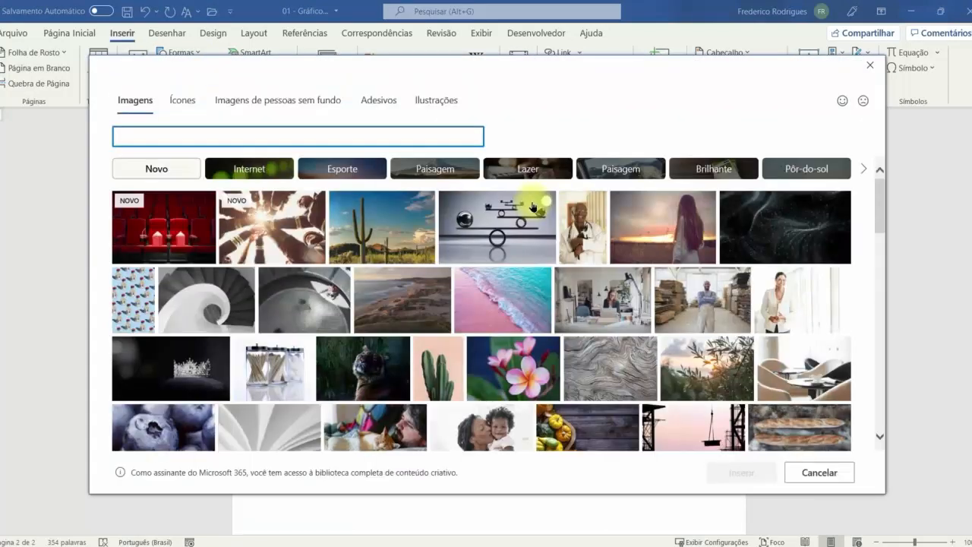
{"action": "type", "text": "computador"}
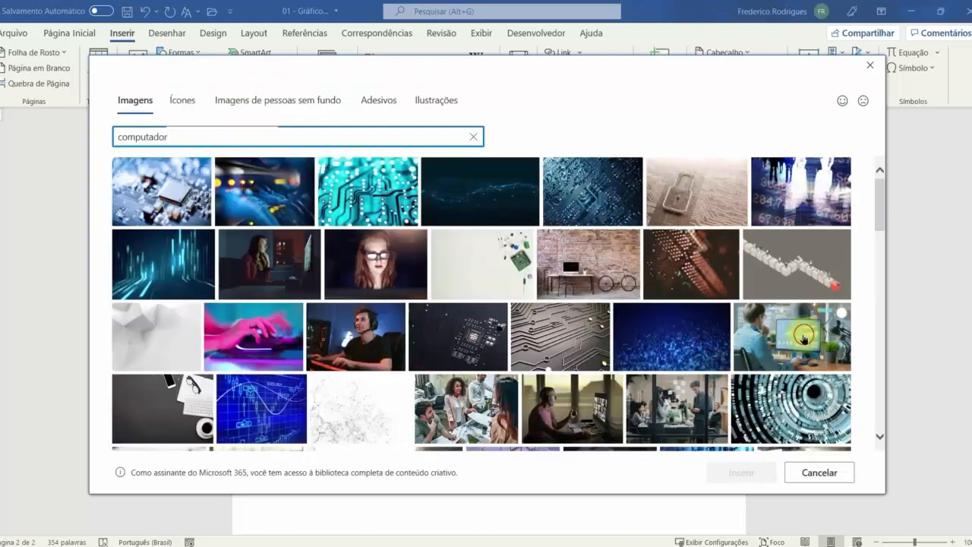
{"action": "left_click", "coordinate": [805, 335]}
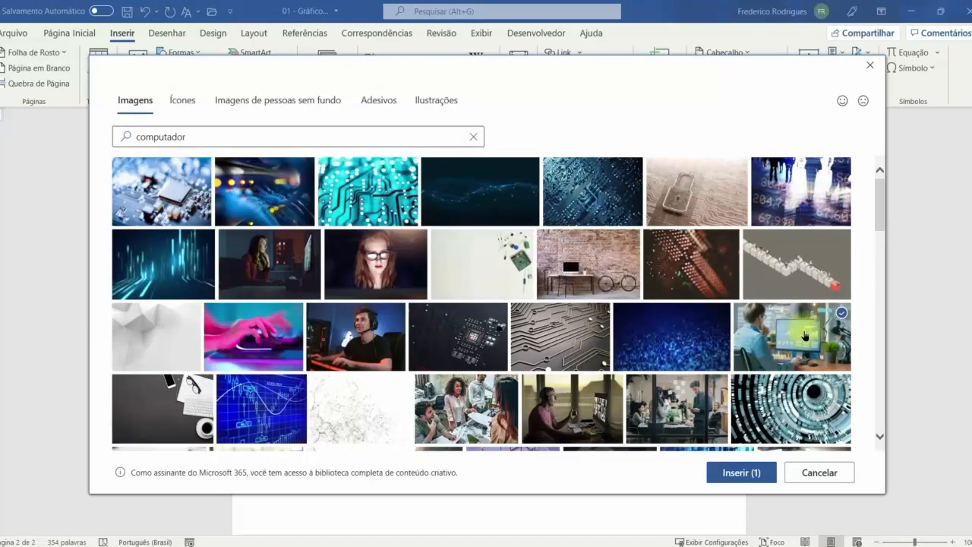
{"action": "left_click", "coordinate": [740, 471]}
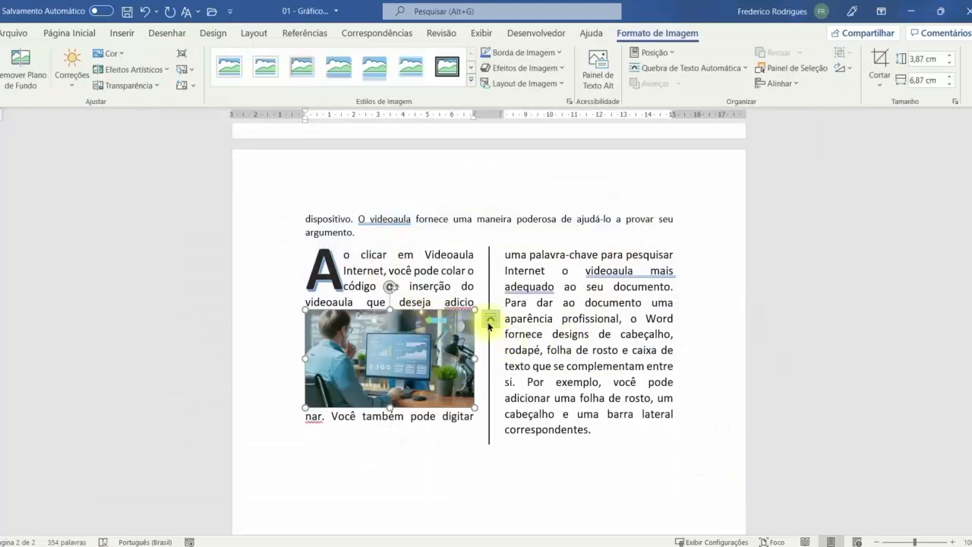
- Set square text wrapping on the picture, shrink it to about 2.03 × 3.61 cm and centre it over the line between the columns
{"action": "left_click", "coordinate": [489, 321]}
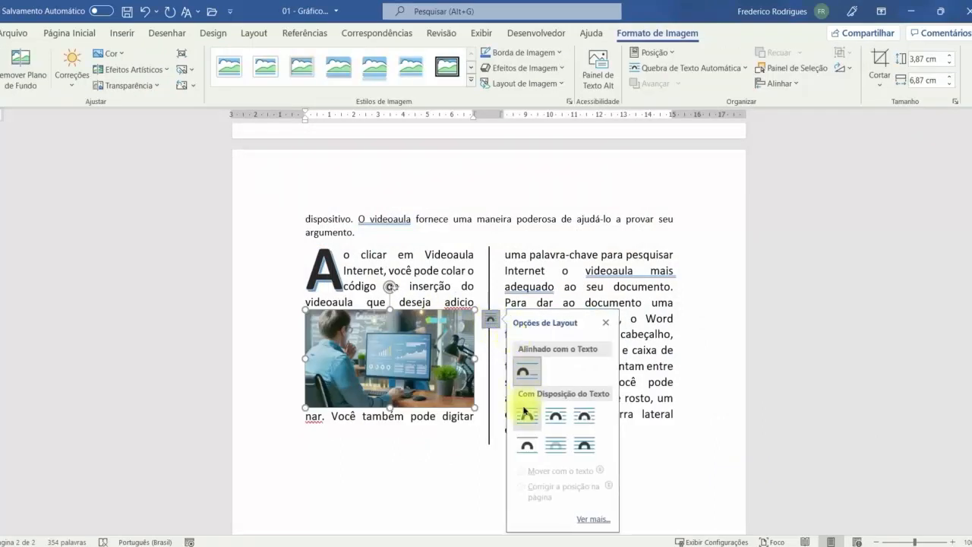
{"action": "left_click", "coordinate": [527, 416]}
{"action": "left_click_drag", "start_coordinate": [306, 311], "coordinate": [498, 326]}
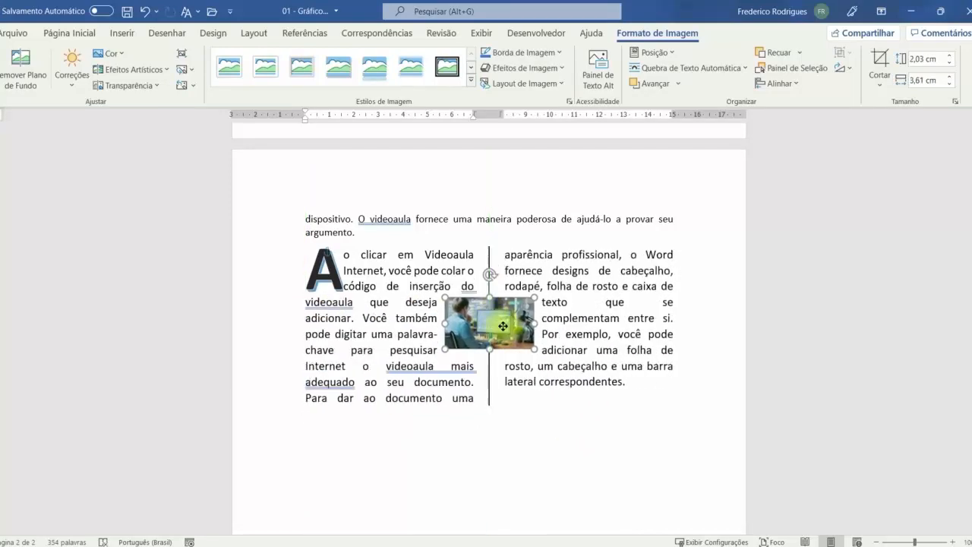
{"action": "left_click", "coordinate": [648, 391]}
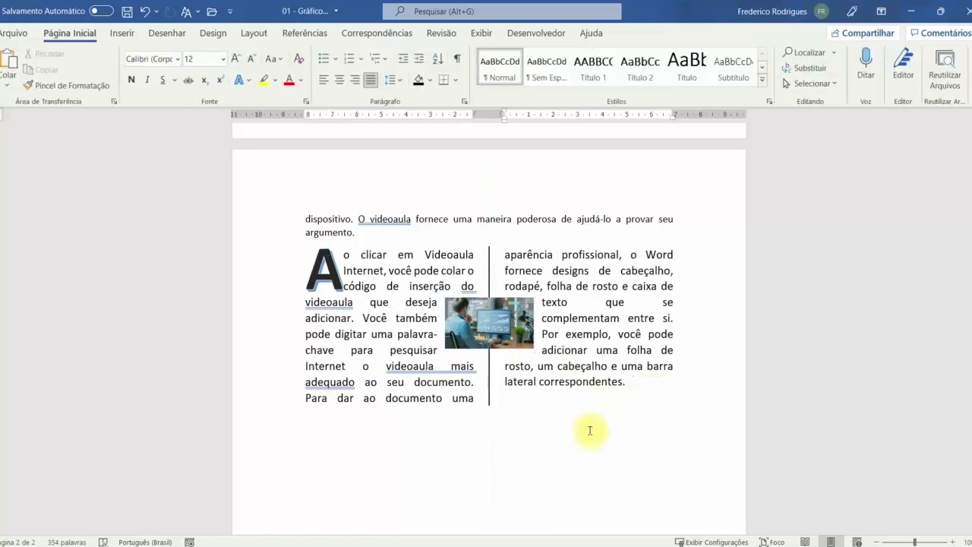
- Select the whole last paragraph and choose a thick-and-thin double line style for its box border in the detailed border settings
{"action": "left_click_drag", "start_coordinate": [240, 256], "coordinate": [570, 391]}
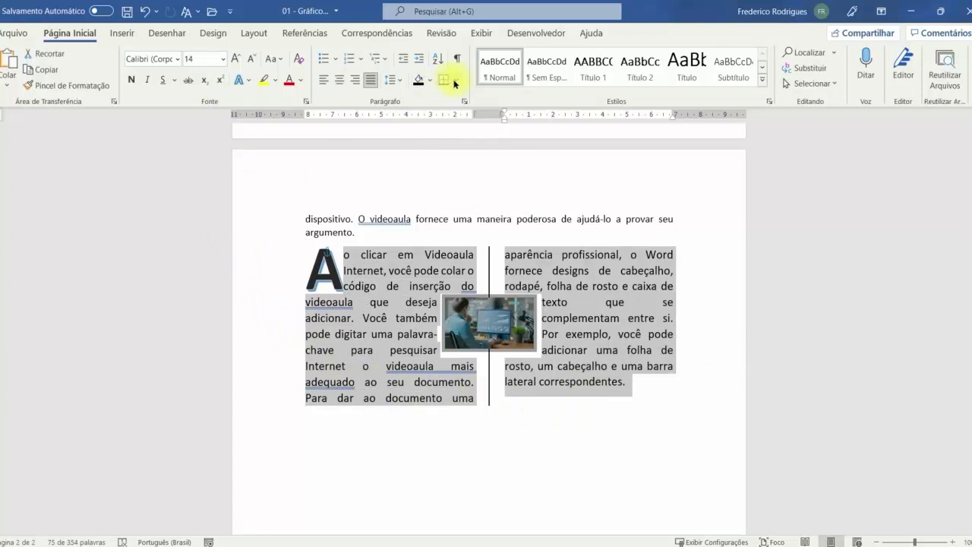
{"action": "left_click", "coordinate": [456, 82]}
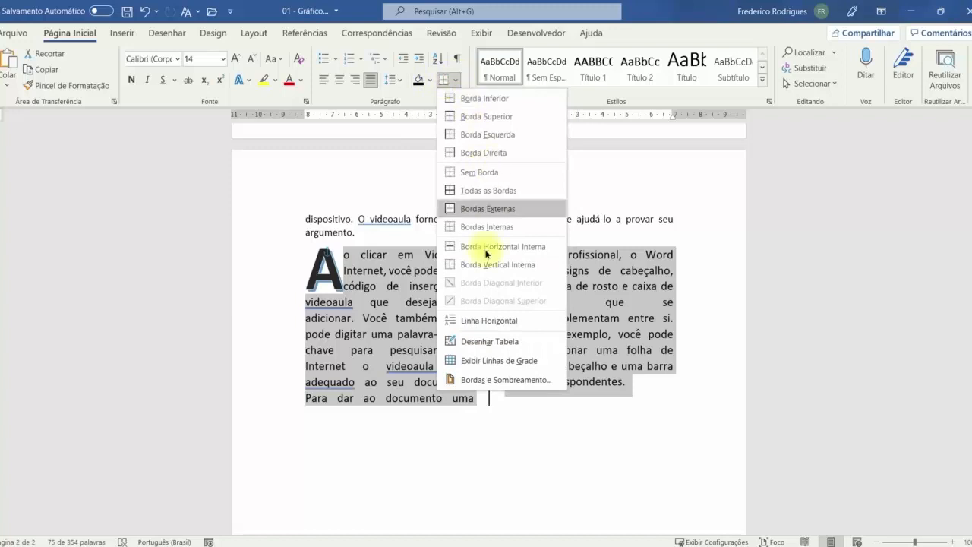
{"action": "left_click", "coordinate": [529, 380]}
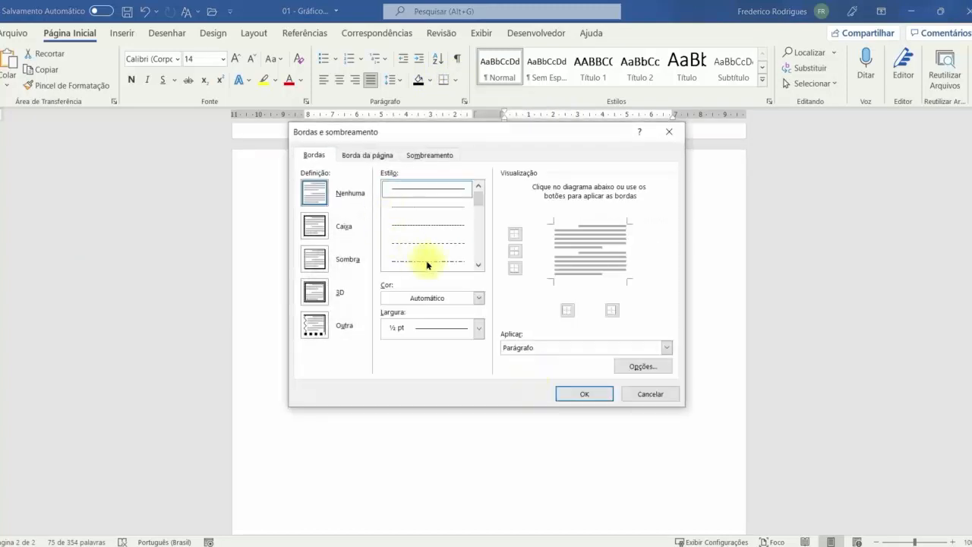
{"action": "left_click", "coordinate": [478, 264]}
{"action": "left_click", "coordinate": [478, 265]}
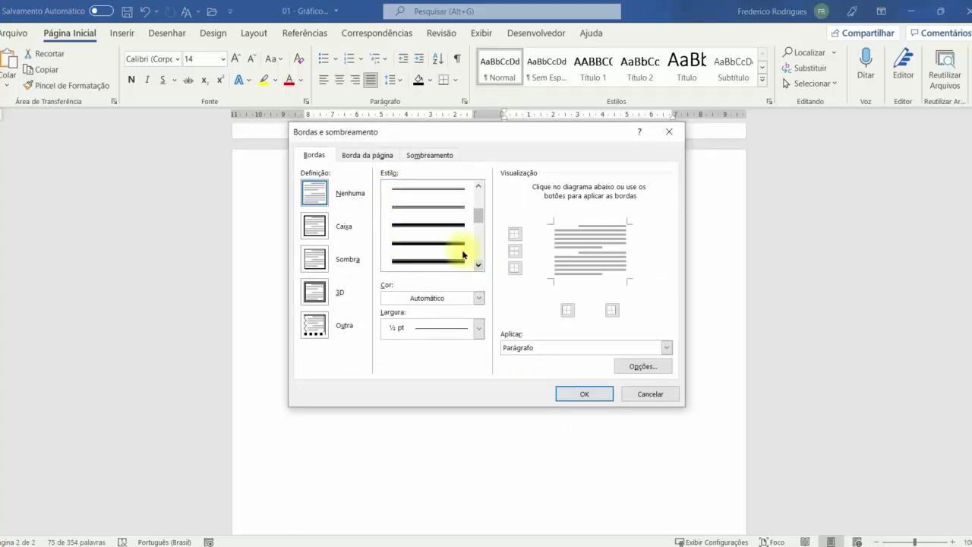
{"action": "left_click", "coordinate": [429, 229]}
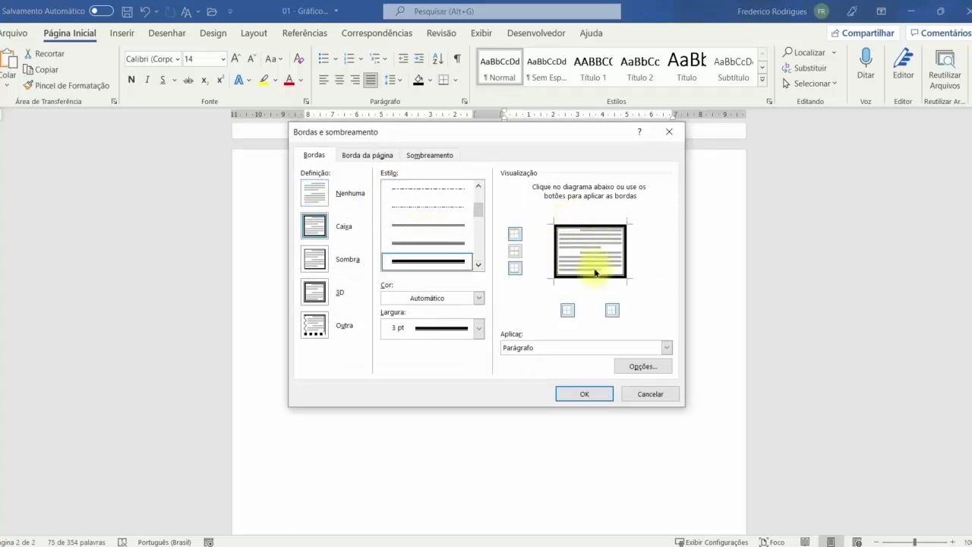
- Set the paragraph border's width to 4 ½ pt and its colour to standard dark blue
{"action": "left_click", "coordinate": [477, 329]}
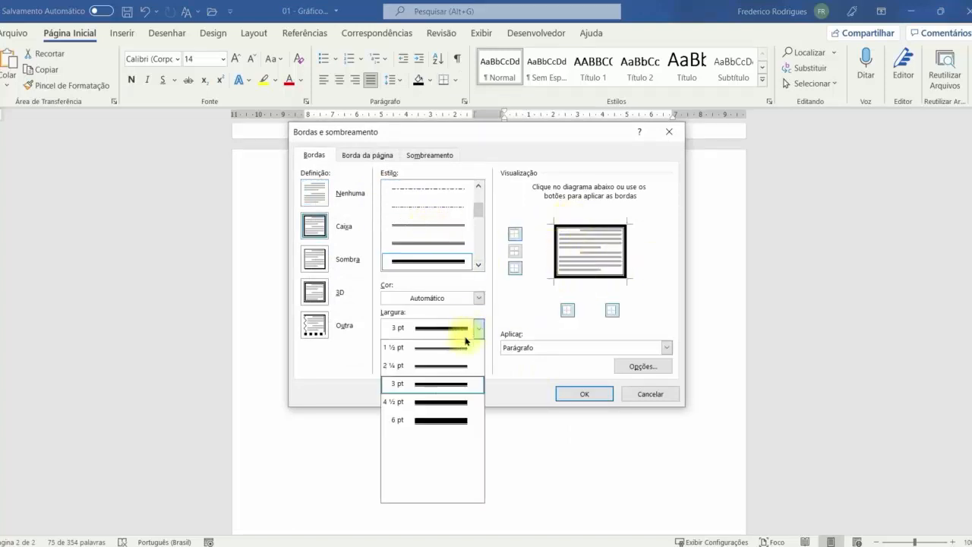
{"action": "left_click", "coordinate": [435, 407]}
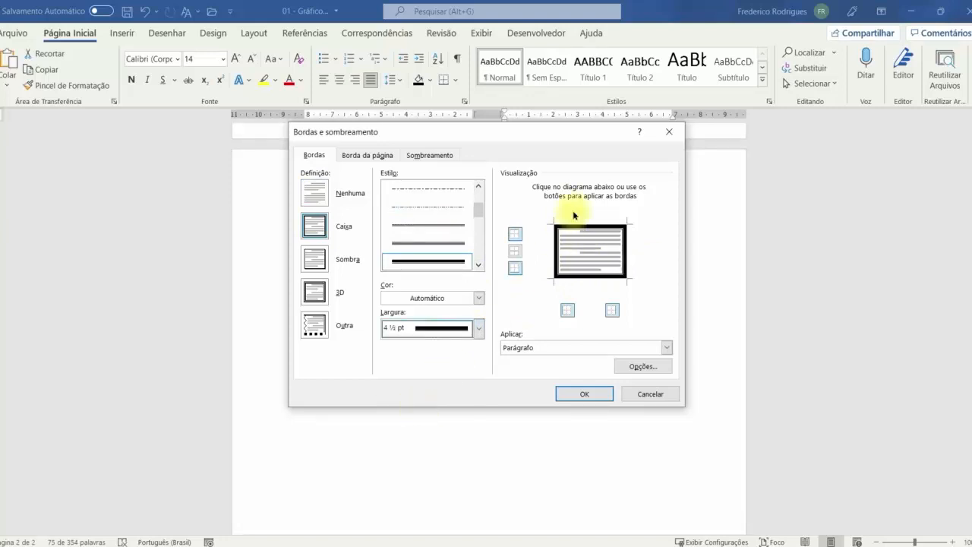
{"action": "left_click", "coordinate": [478, 299]}
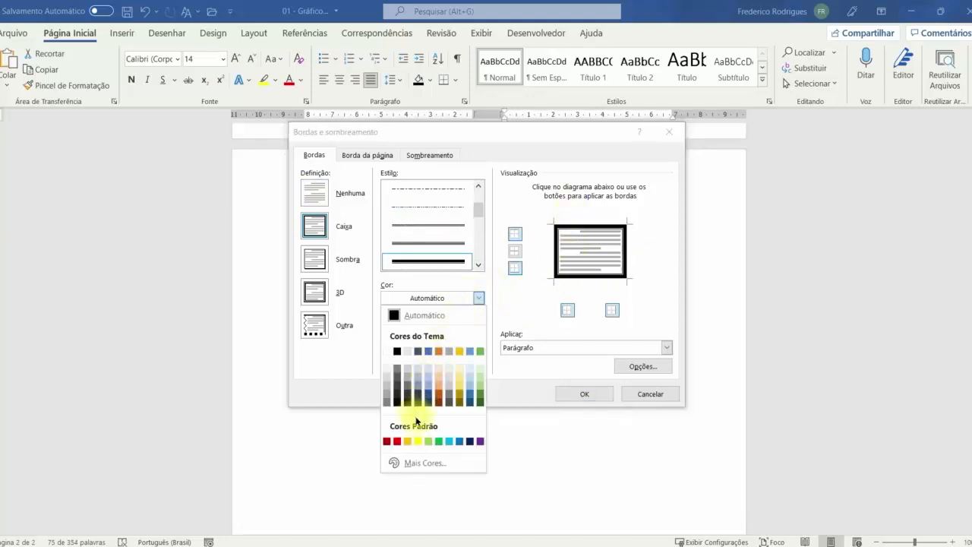
{"action": "left_click", "coordinate": [469, 441]}
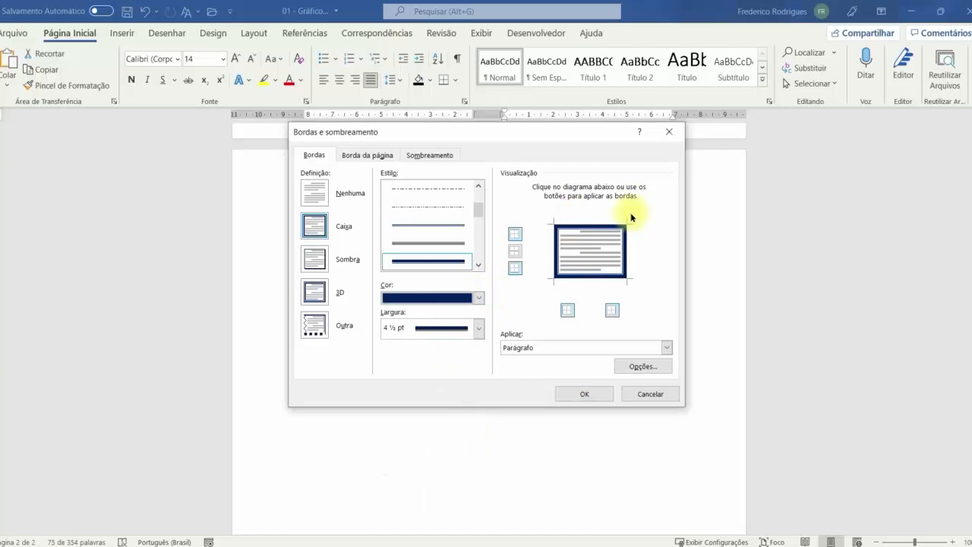
- Remove the left and right sides of the paragraph border, keeping only the upper and lower lines, and apply it
{"action": "left_click", "coordinate": [556, 245]}
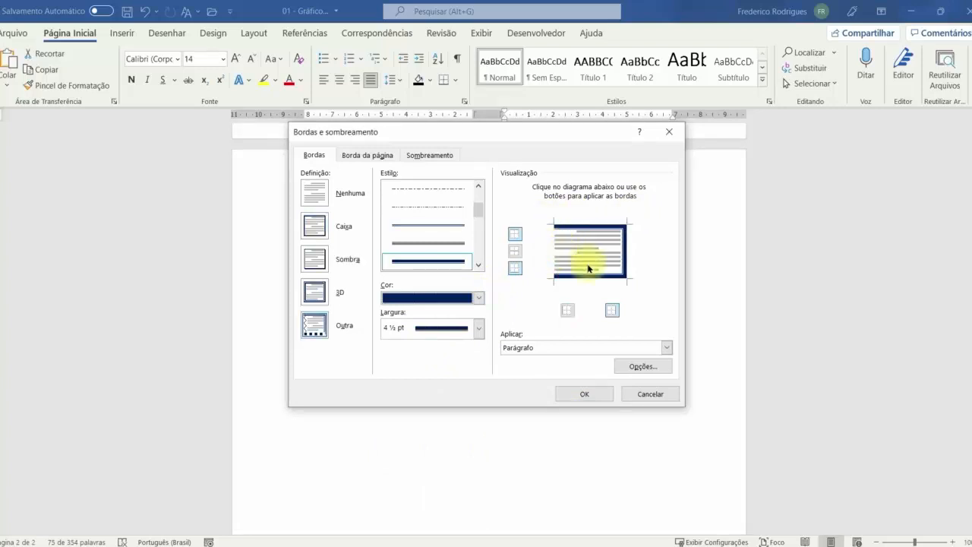
{"action": "left_click", "coordinate": [625, 242]}
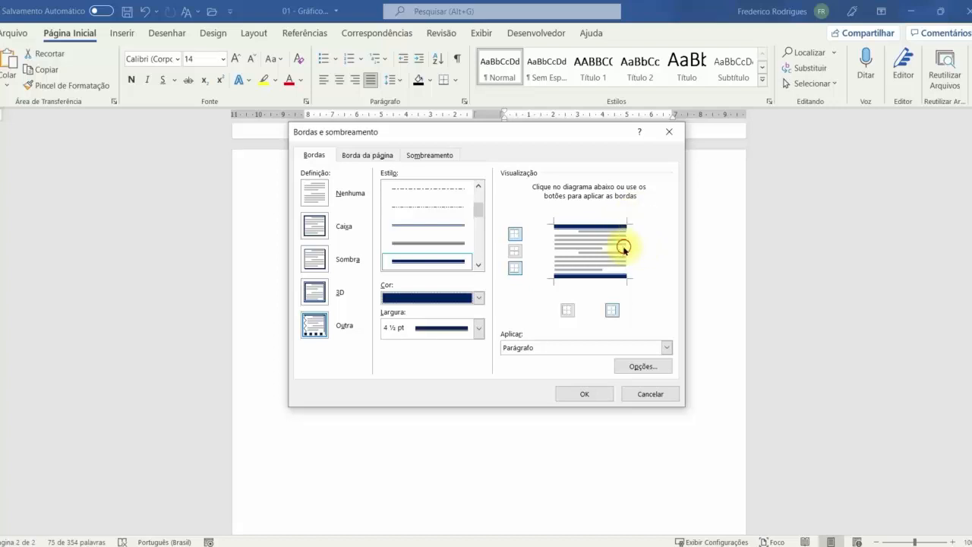
{"action": "left_click", "coordinate": [552, 266]}
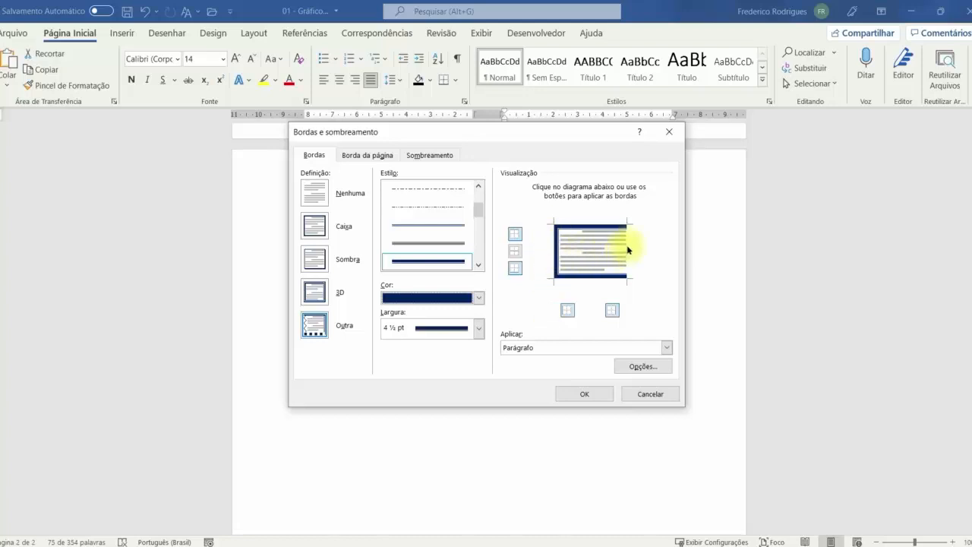
{"action": "left_click", "coordinate": [612, 310]}
{"action": "left_click", "coordinate": [567, 310]}
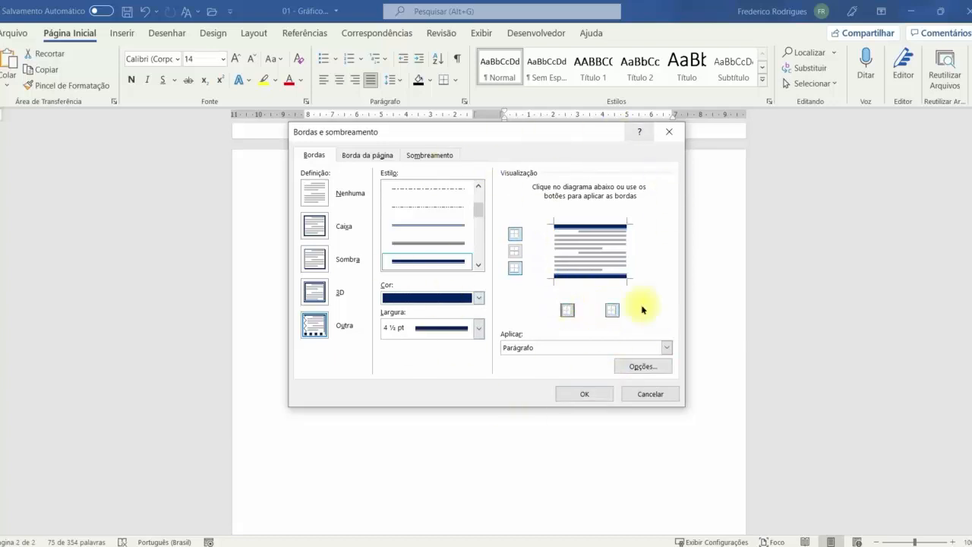
{"action": "left_click", "coordinate": [585, 394]}
{"action": "left_click", "coordinate": [585, 394]}
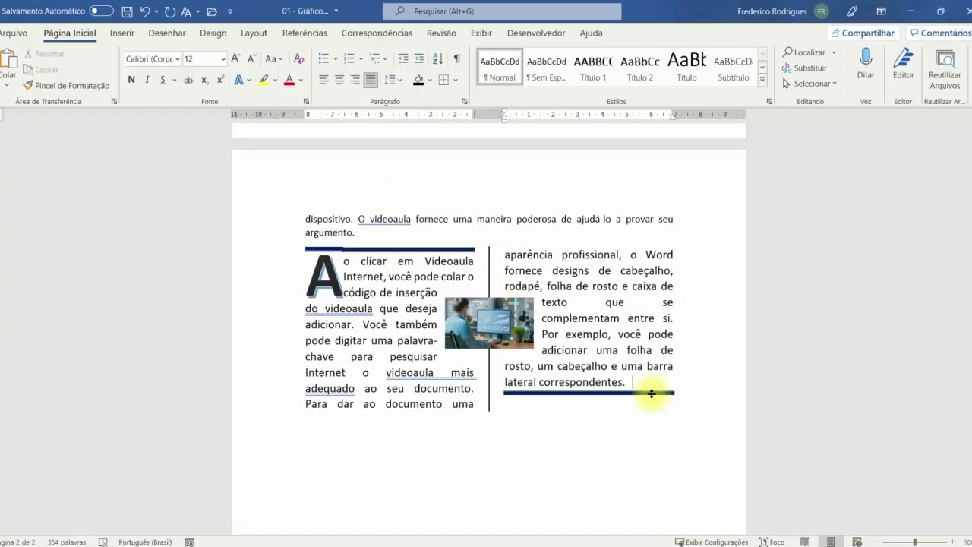
{"action": "scroll", "coordinate": [652, 393], "scroll_direction": "down", "scroll_amount": 2}
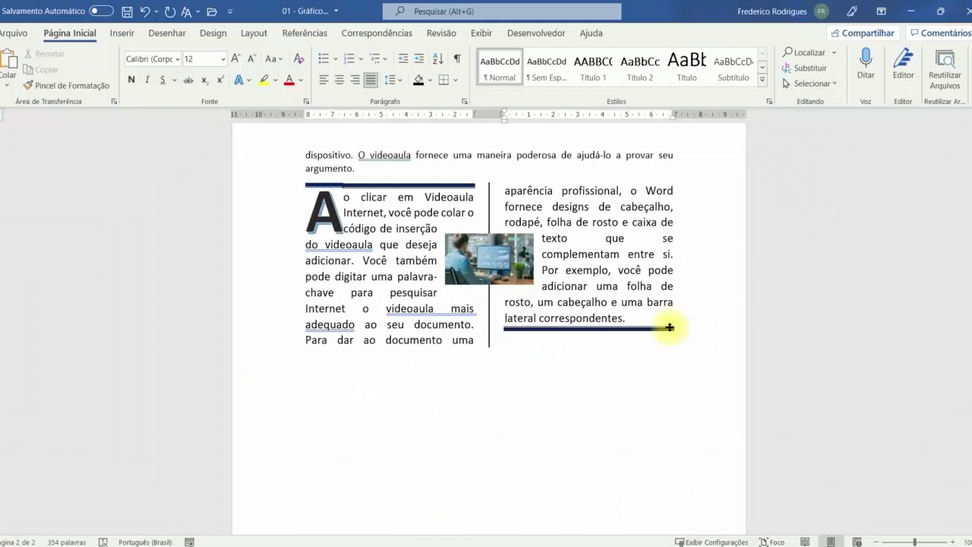